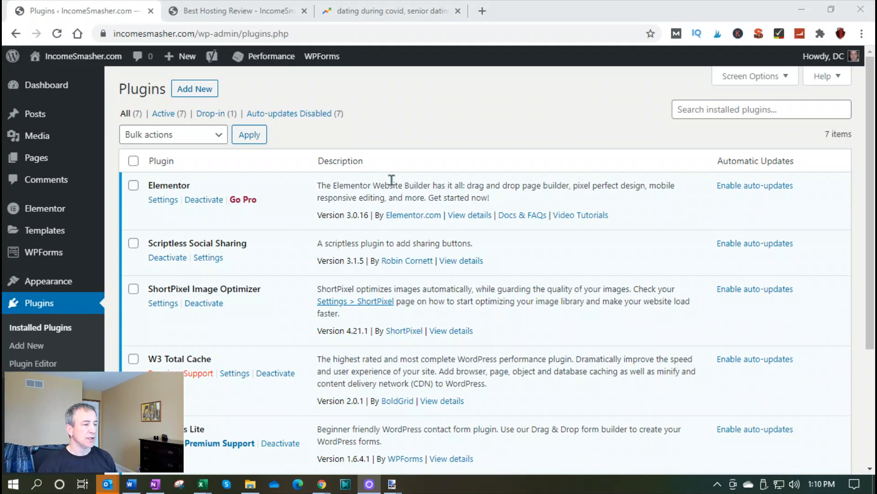
Open the Best Hosting Review page from the site's page list in the Elementor editor
drag(317, 184, 617, 215)
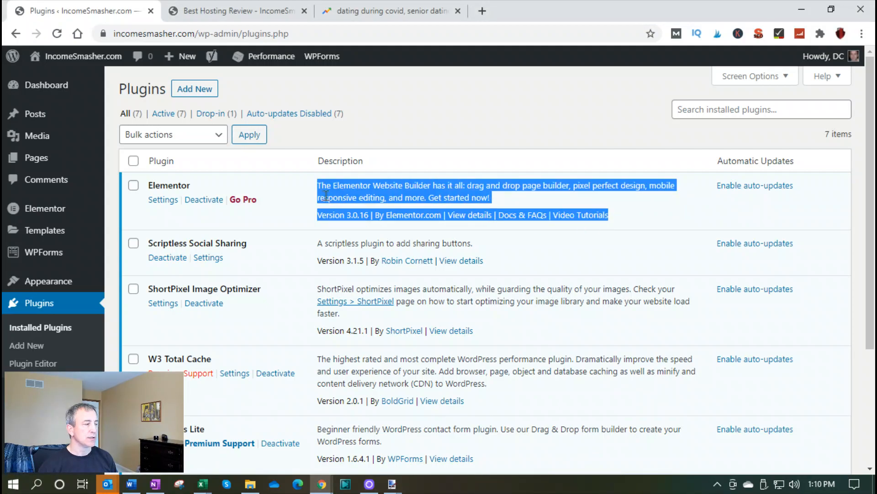
mouse_move(34, 161)
click(142, 163)
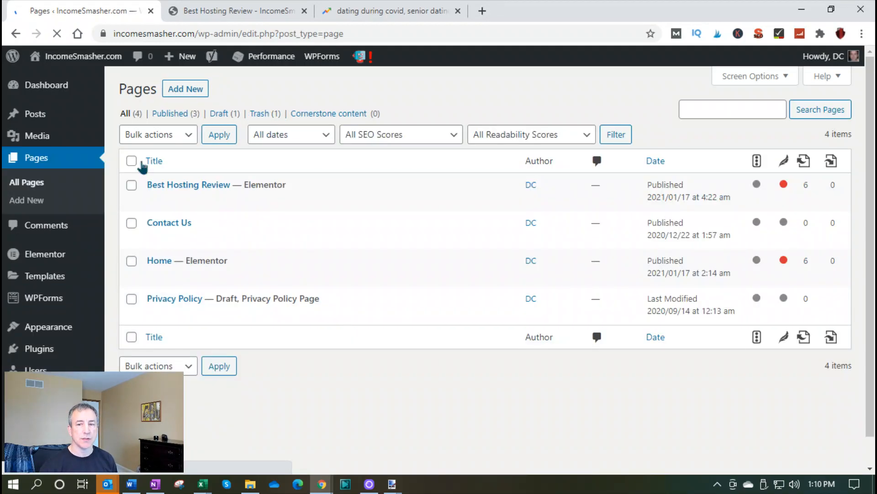
mouse_move(298, 207)
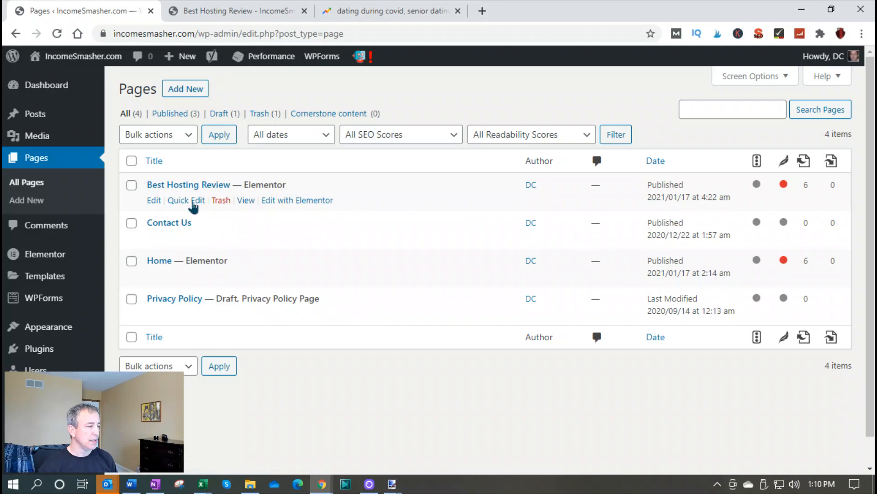
click(156, 202)
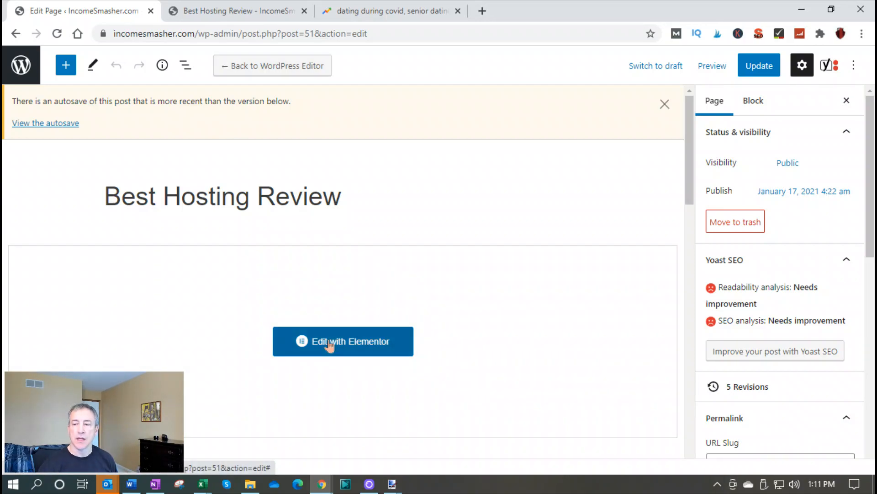
click(329, 346)
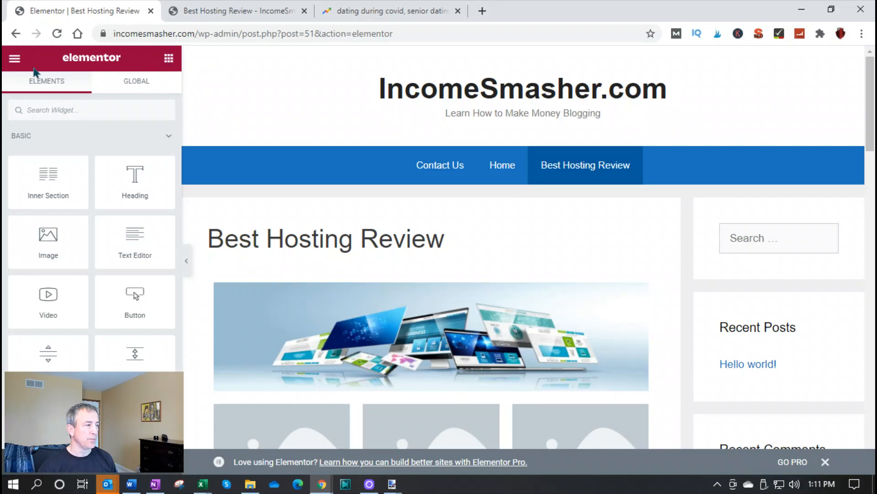
Exit to the site's page list and open the Home page in the Elementor editor
click(14, 59)
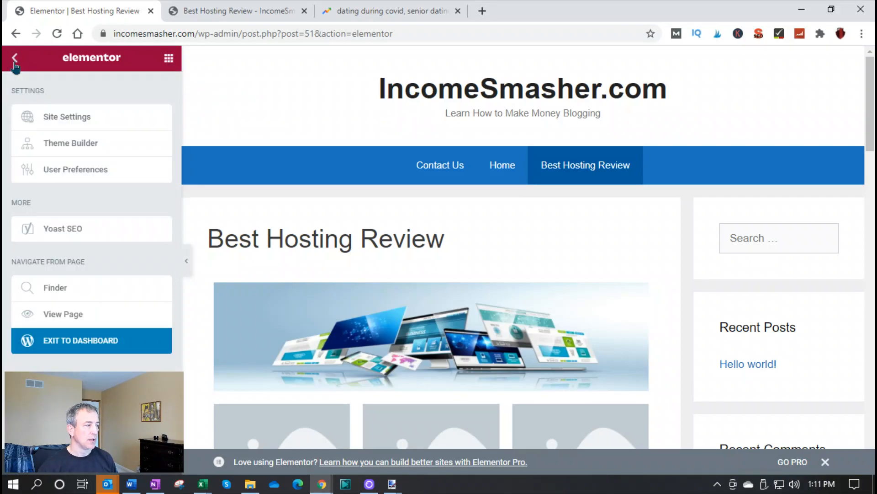
click(72, 347)
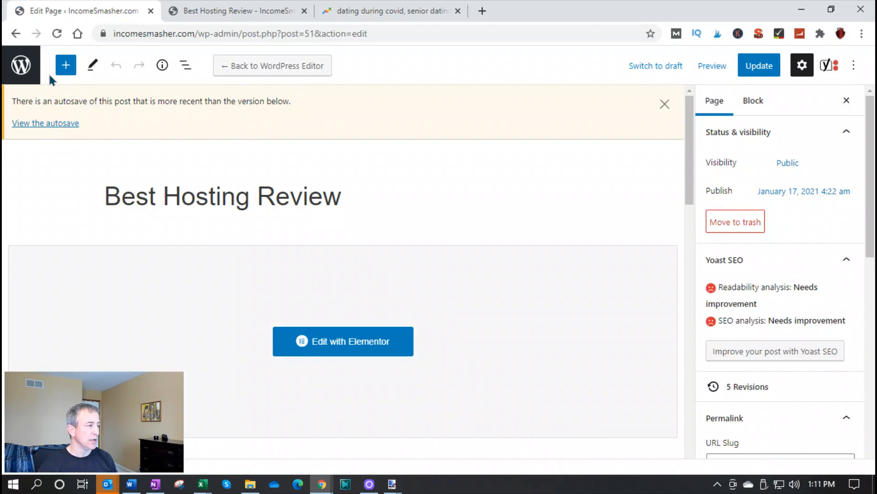
click(7, 69)
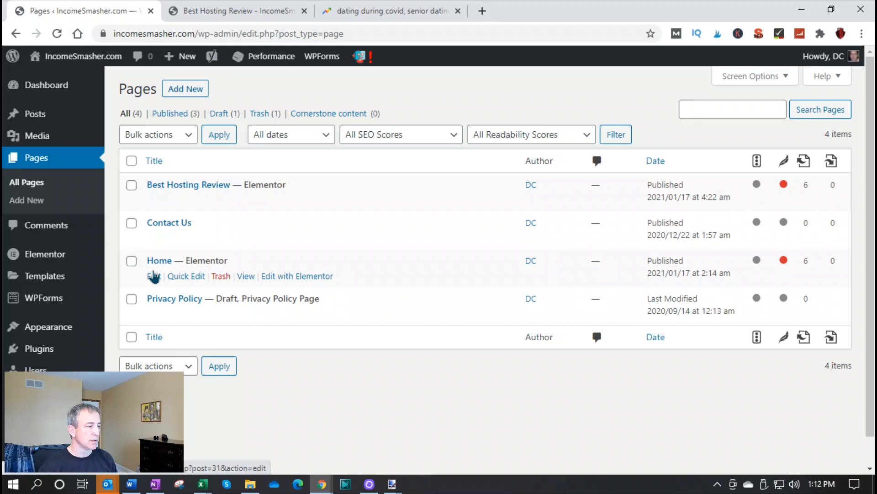
click(154, 276)
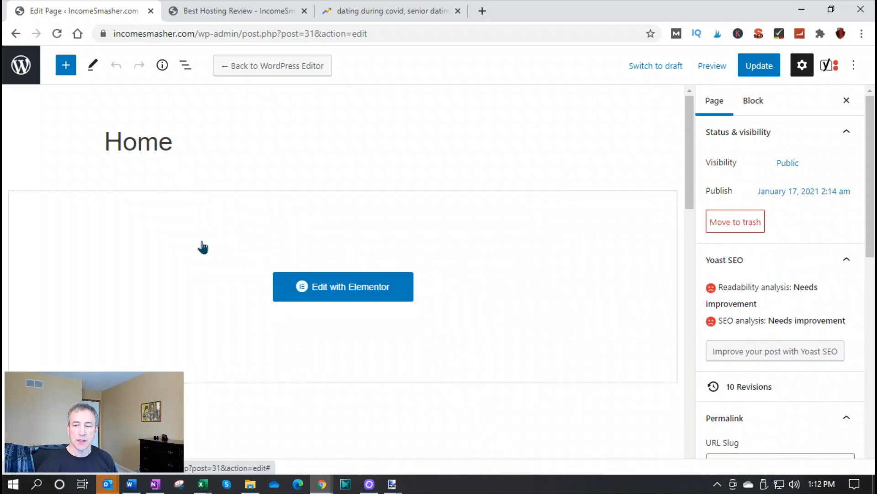
click(326, 288)
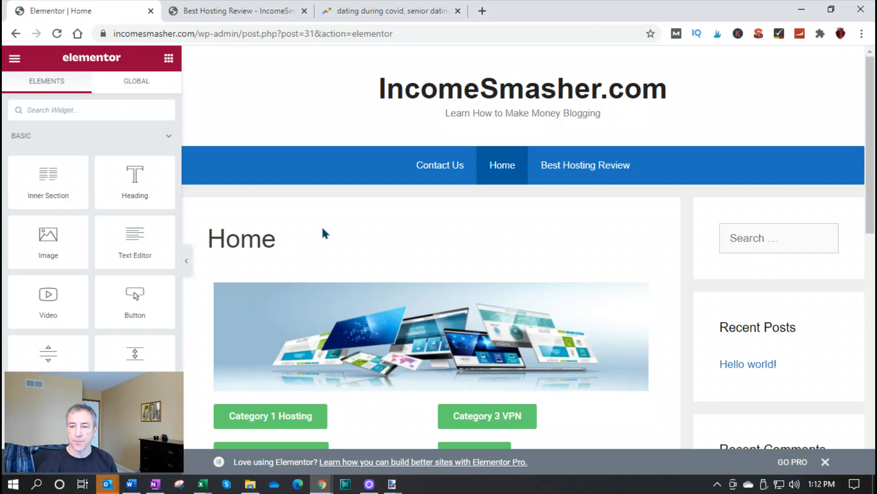
Center-align the Category 3 VPN and Category 1 Hosting buttons beneath the banner image
scroll(322, 229, down, 3)
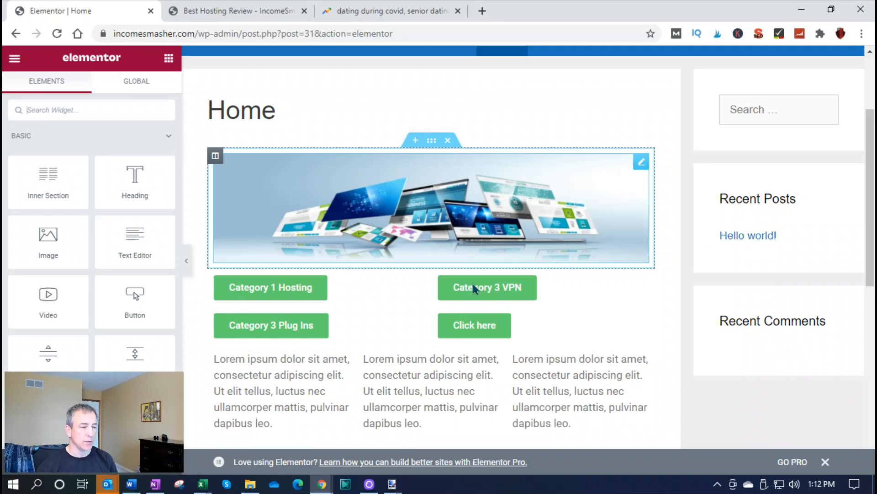
scroll(490, 309, down, 6)
scroll(483, 264, up, 3)
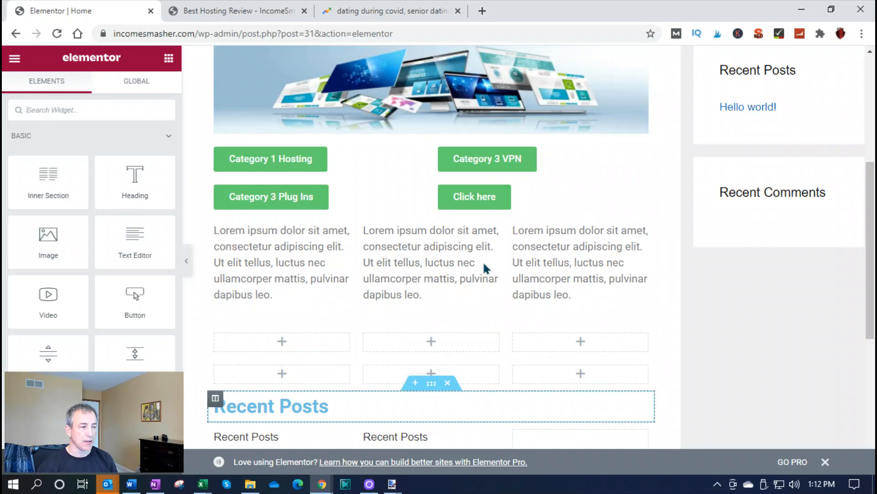
scroll(483, 260, up, 3)
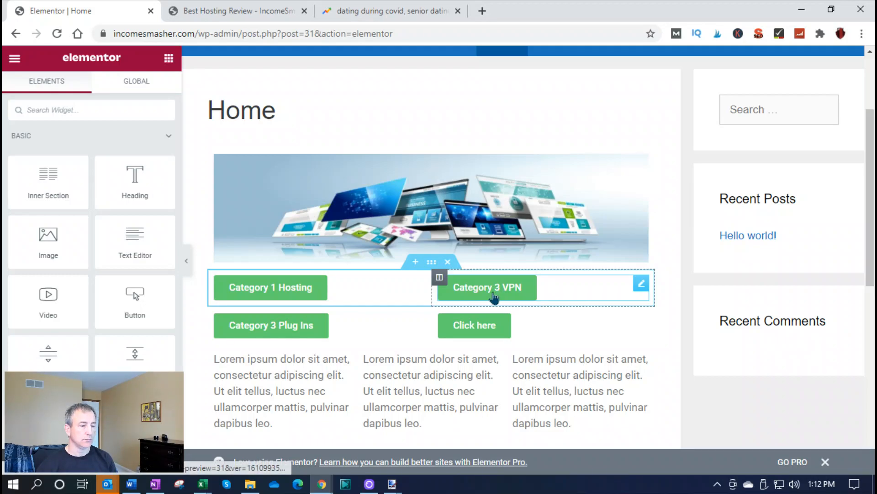
click(507, 290)
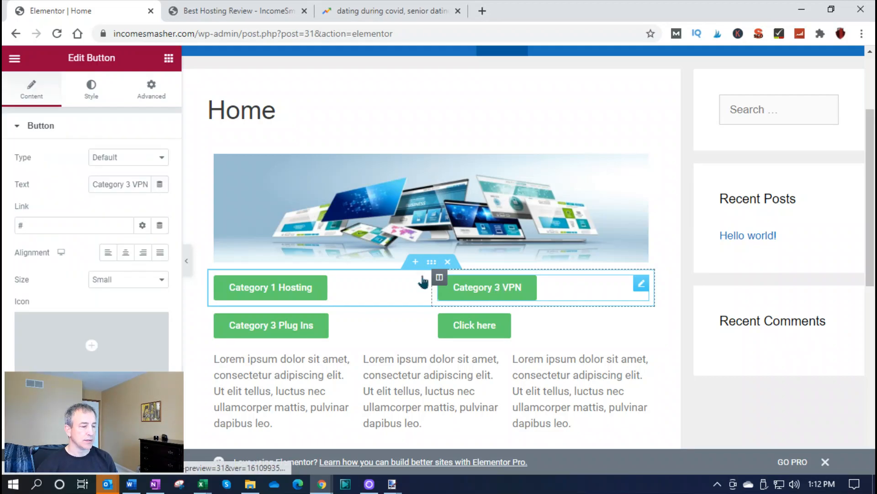
click(125, 253)
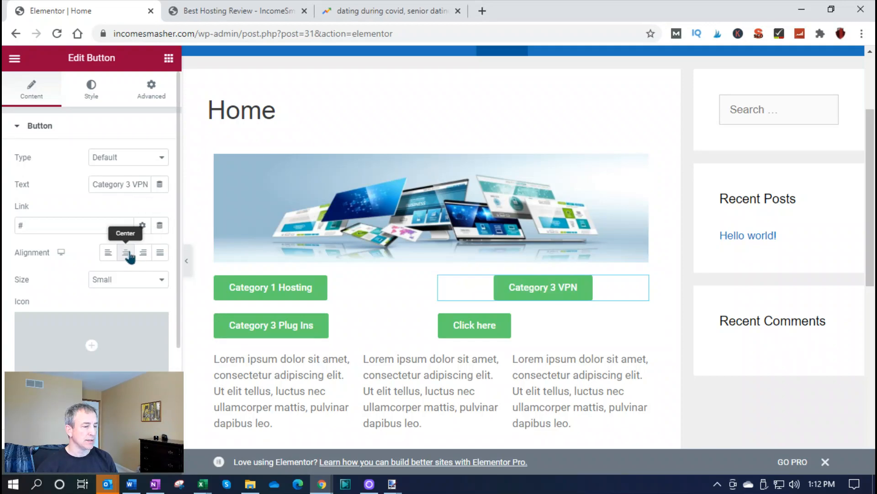
click(249, 288)
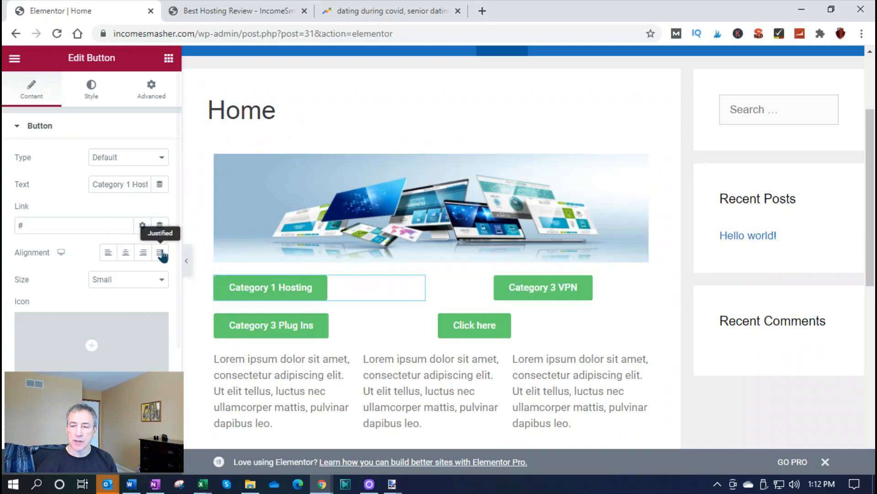
click(126, 256)
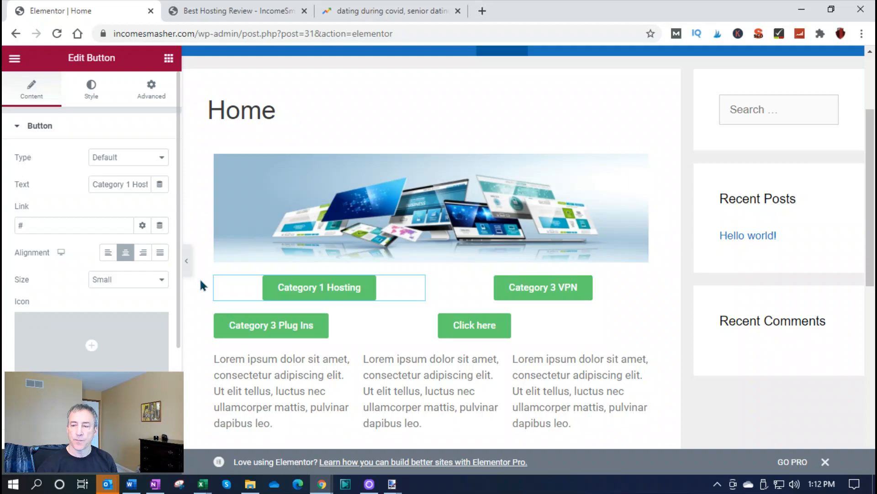
Center-align the Category 3 Plug Ins and Click here buttons in the second button row
click(275, 331)
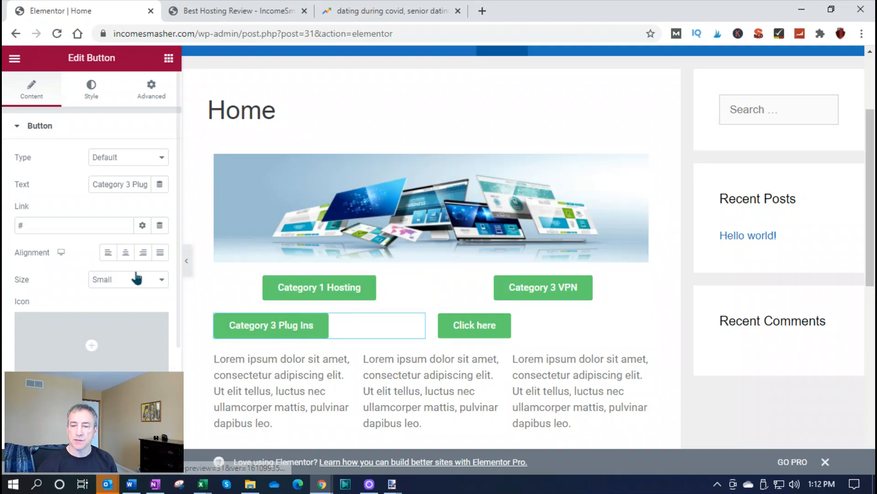
click(127, 255)
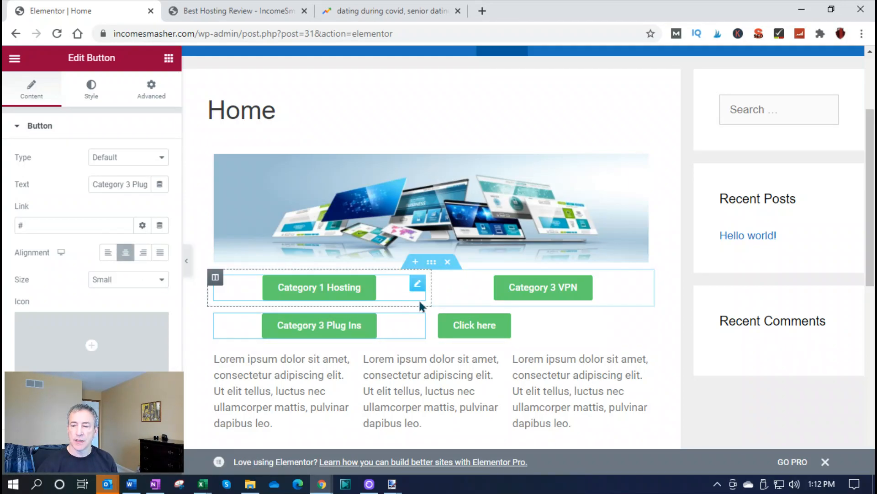
click(465, 327)
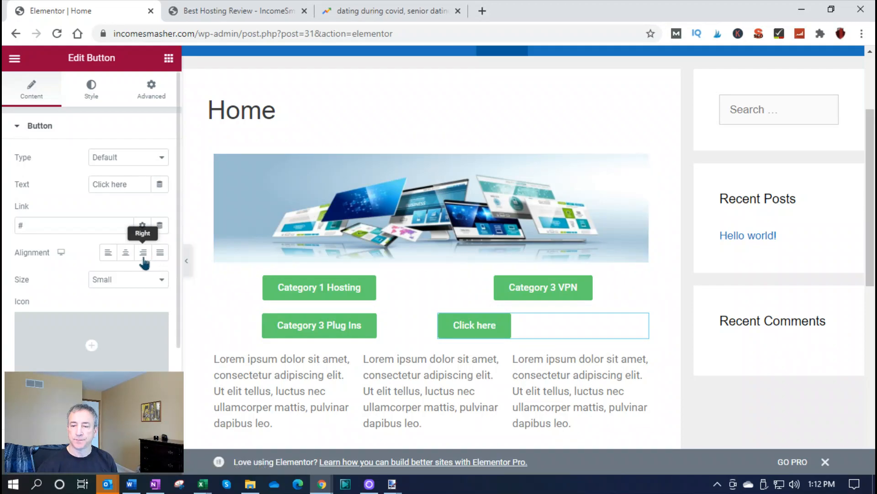
click(124, 256)
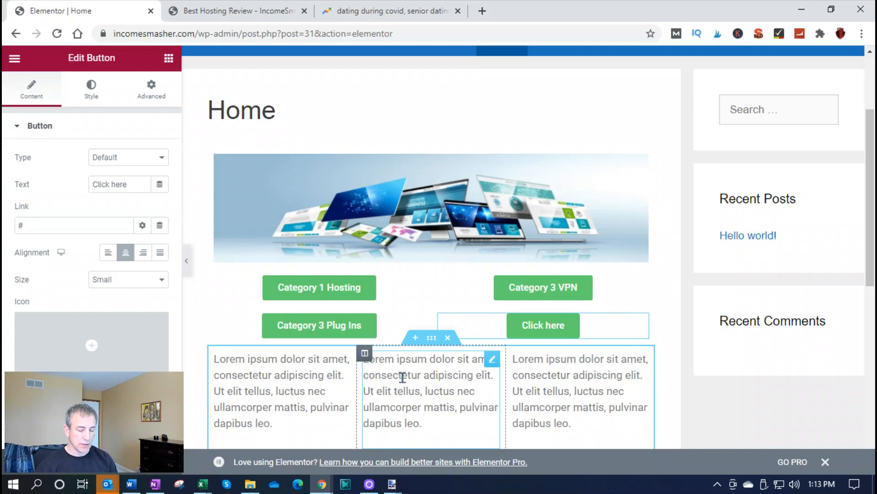
Insert a section with three equal columns between the button rows and the Lorem ipsum text section
scroll(407, 378, down, 5)
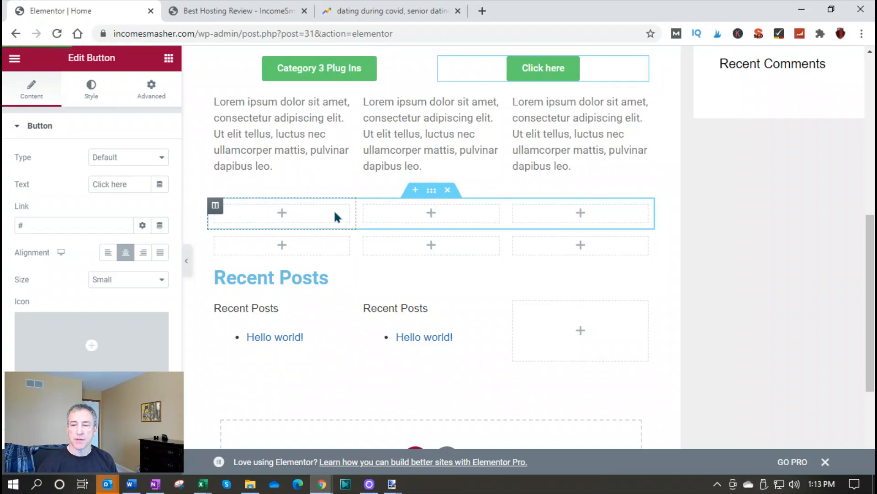
scroll(334, 209, up, 3)
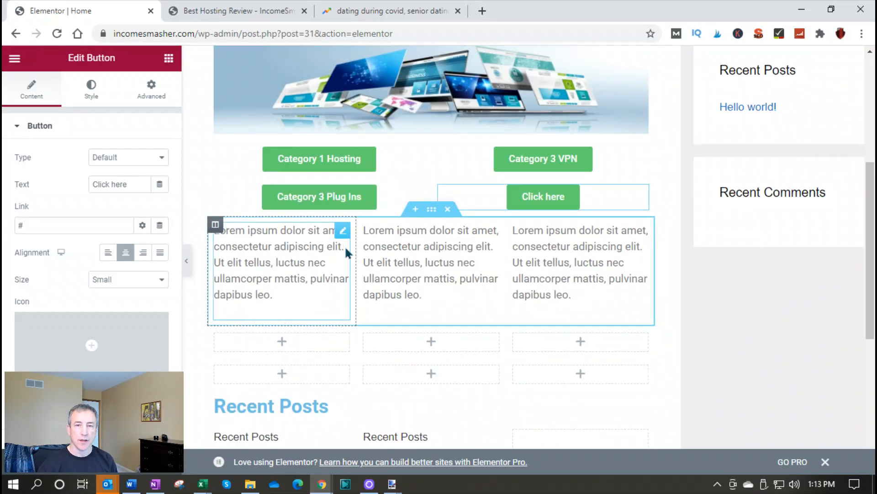
scroll(355, 254, down, 3)
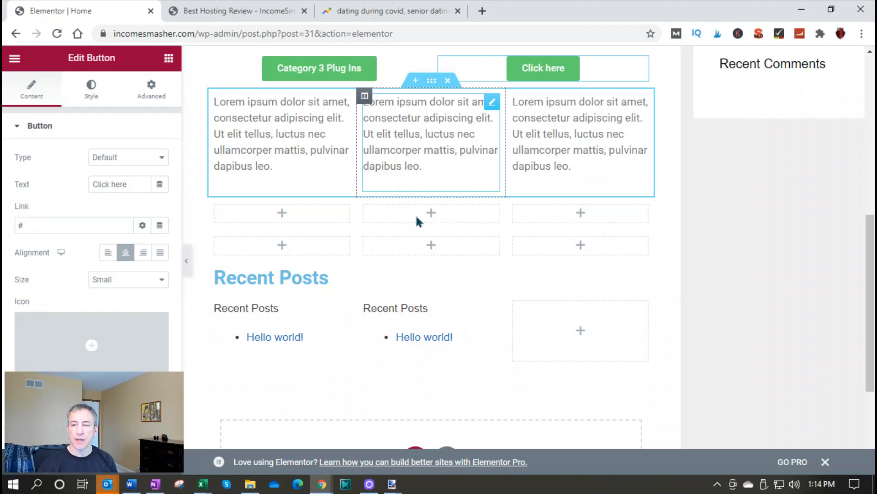
scroll(417, 204, up, 3)
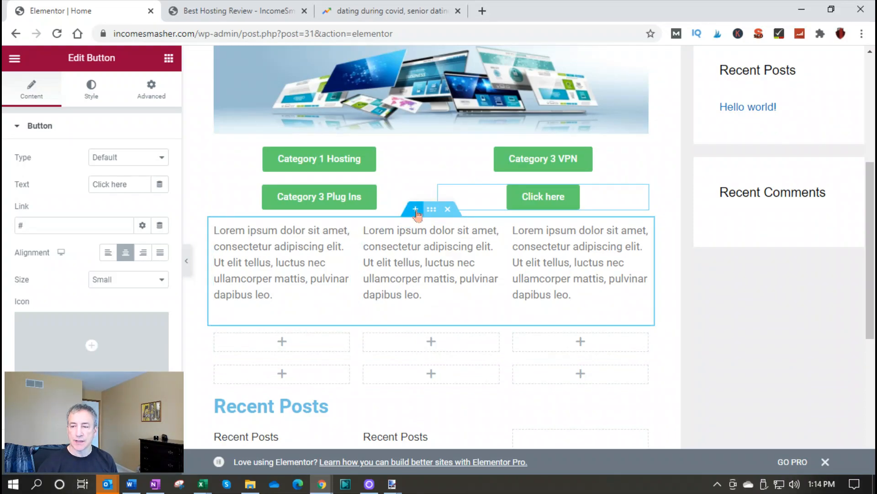
click(416, 211)
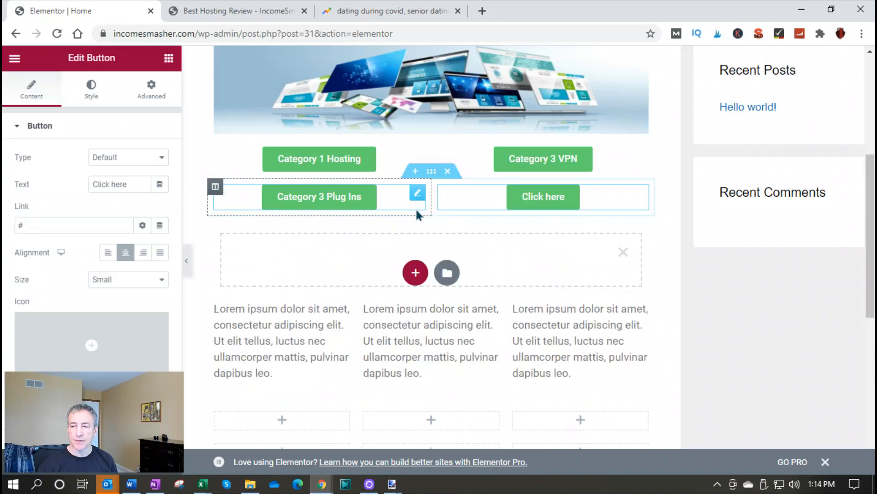
click(414, 275)
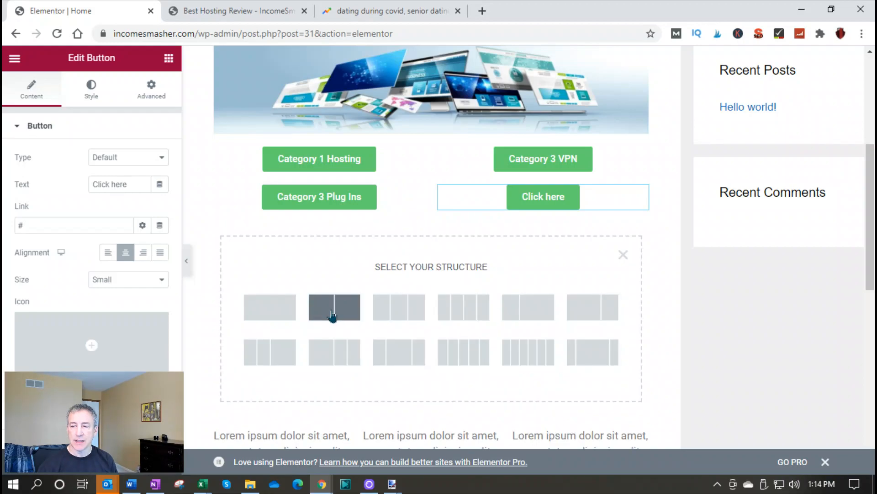
click(394, 313)
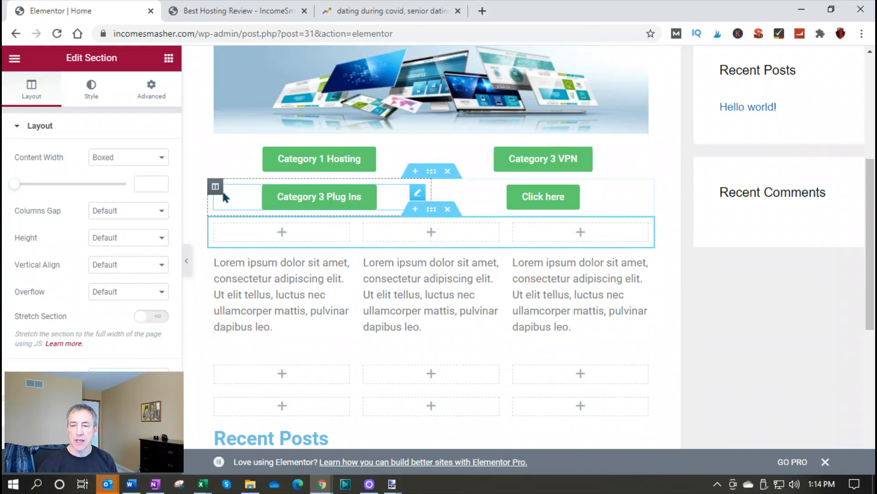
Add Text Editor widgets to the new section's first two columns and an Image widget to its third
click(169, 59)
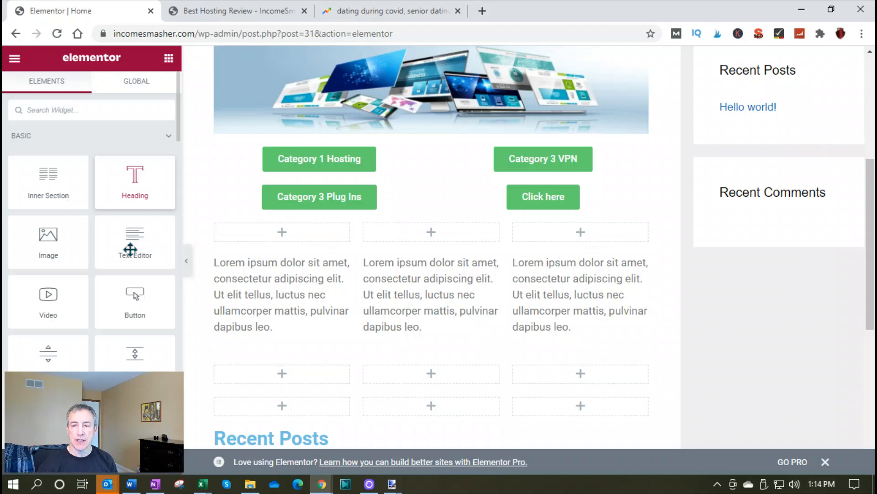
drag(128, 244, 243, 229)
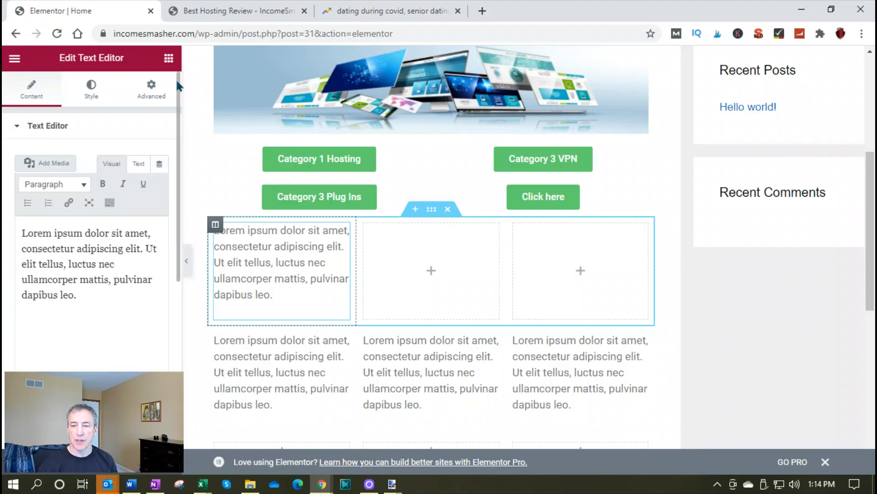
click(169, 64)
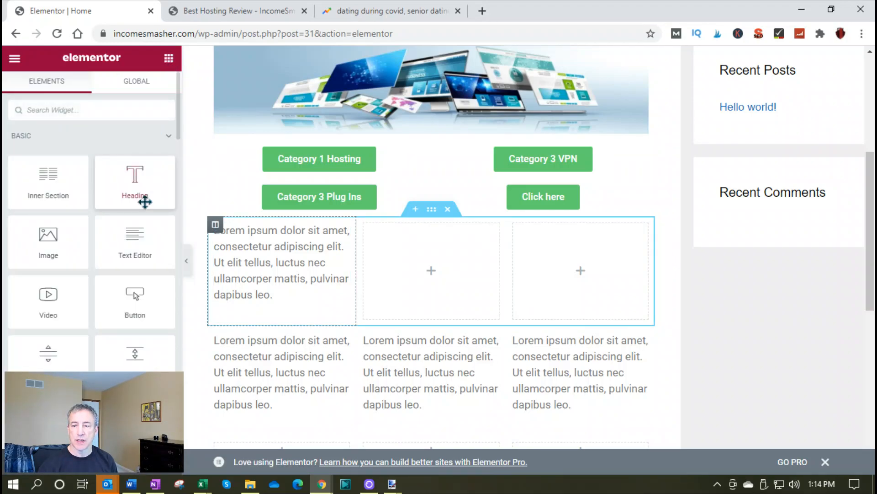
drag(134, 234, 427, 256)
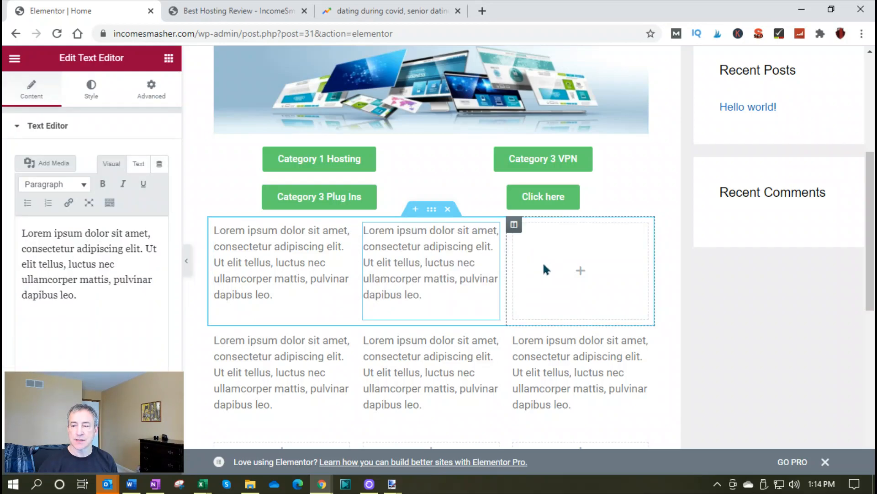
click(169, 62)
drag(43, 248, 567, 287)
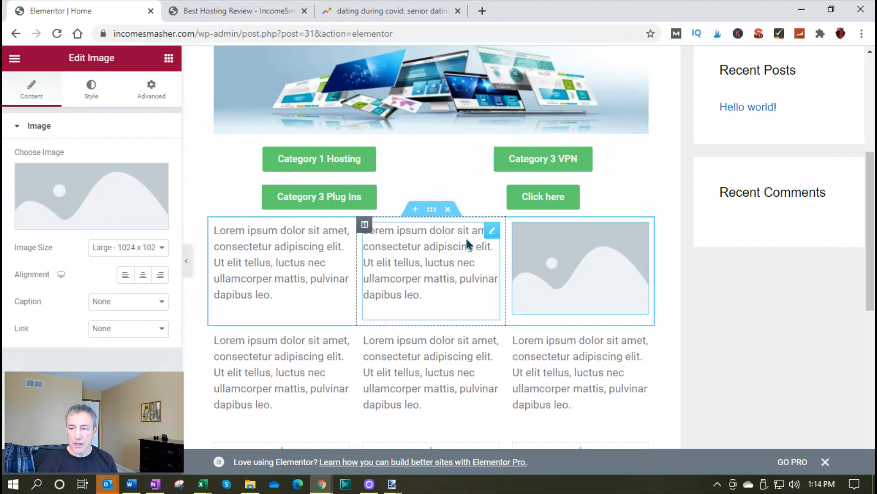
Delete the new three-column section containing the two text blocks and the image placeholder
click(448, 211)
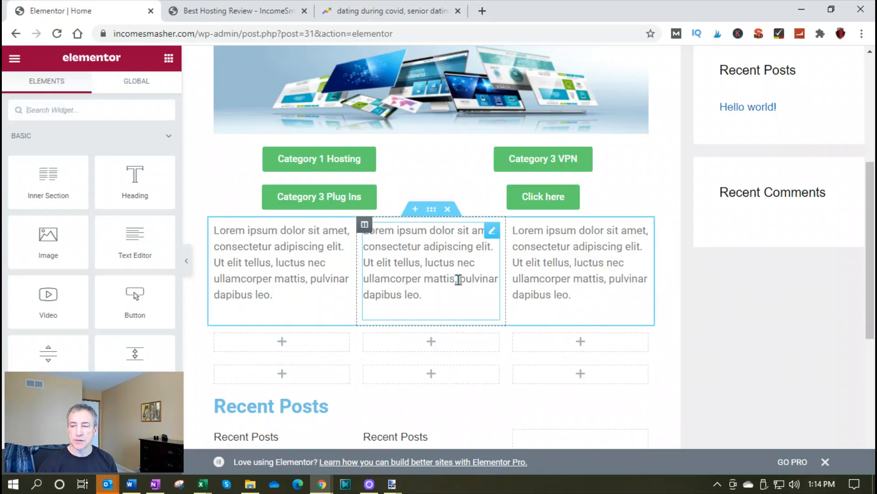
scroll(438, 278, down, 3)
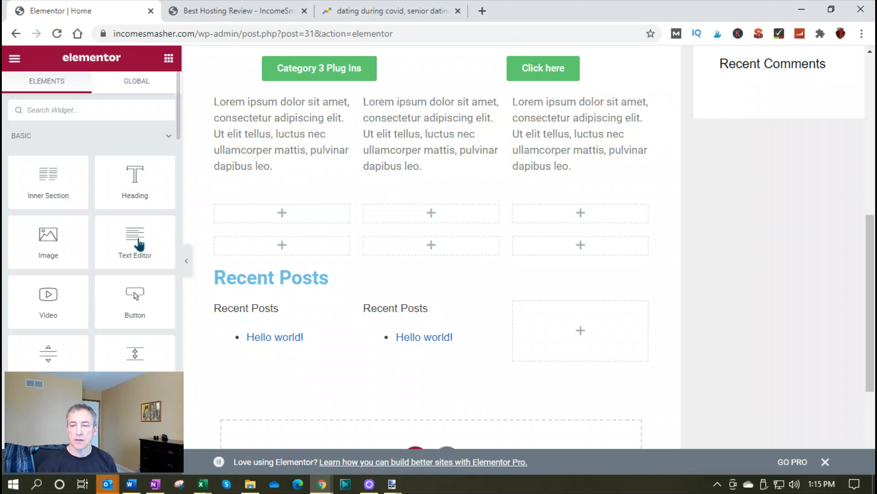
Add a Text Editor widget to the first column of each of the two empty three-column sections above the Recent Posts heading
drag(138, 238, 275, 212)
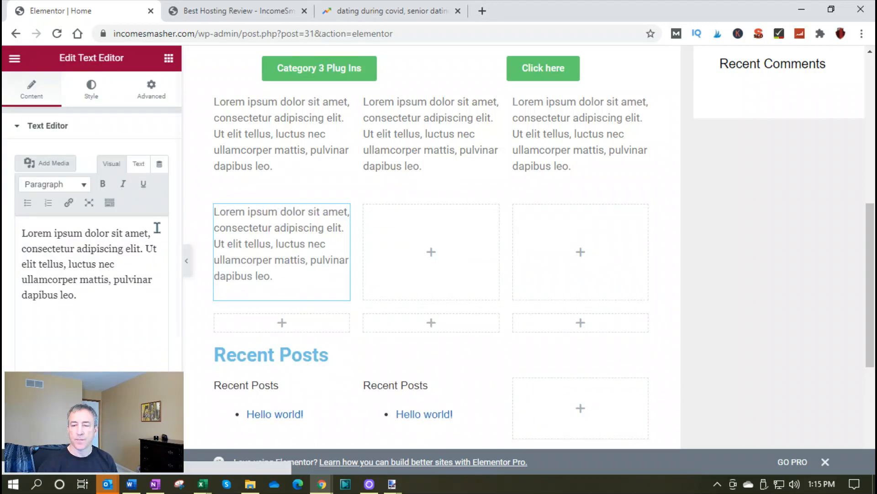
click(169, 58)
drag(133, 251, 275, 331)
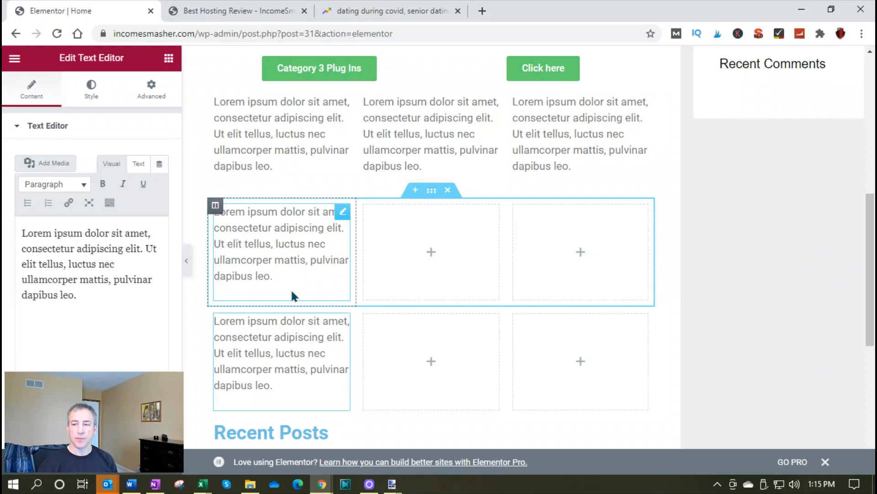
Replace the section holding the two Recent Posts widgets below the Recent Posts heading with an empty section of three equal columns
scroll(292, 295, down, 3)
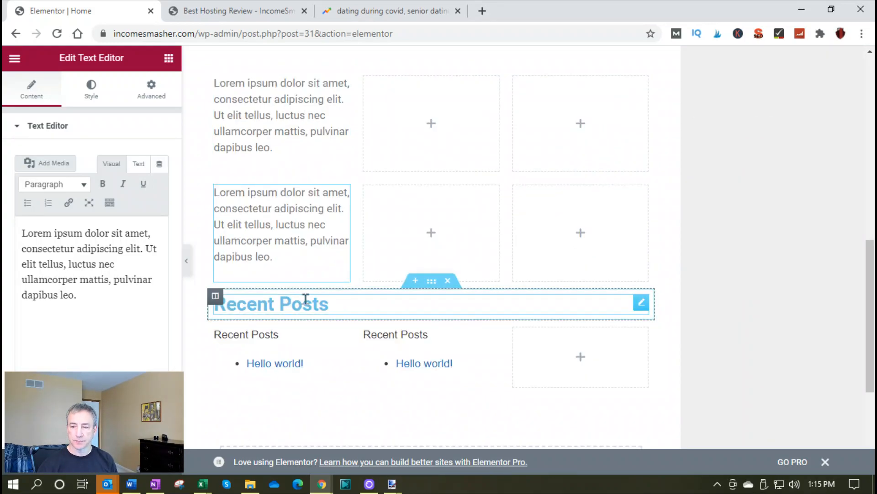
scroll(315, 315, down, 3)
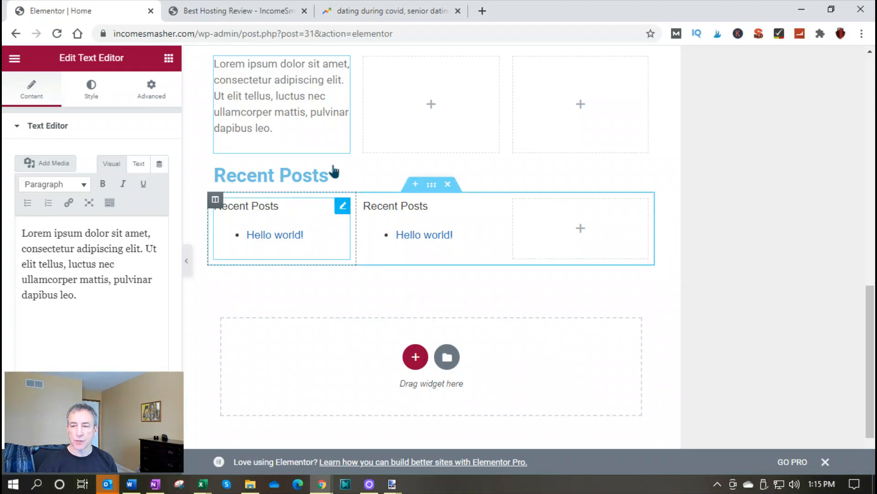
click(413, 186)
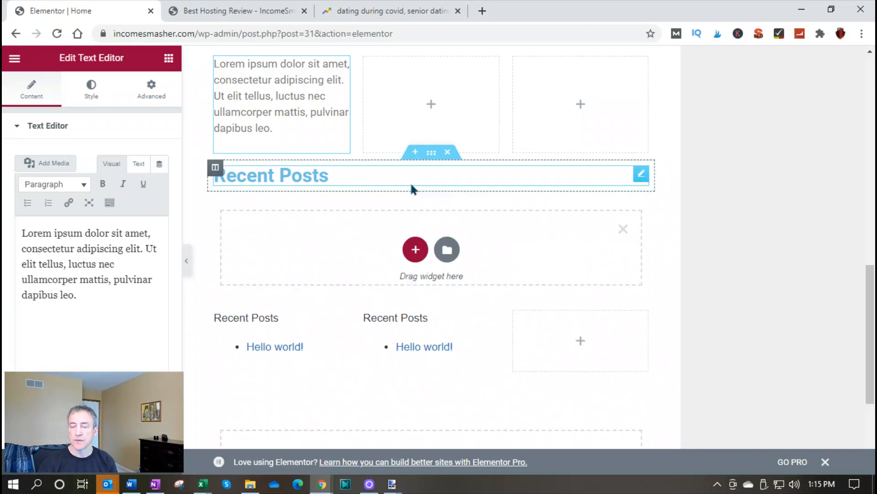
click(415, 250)
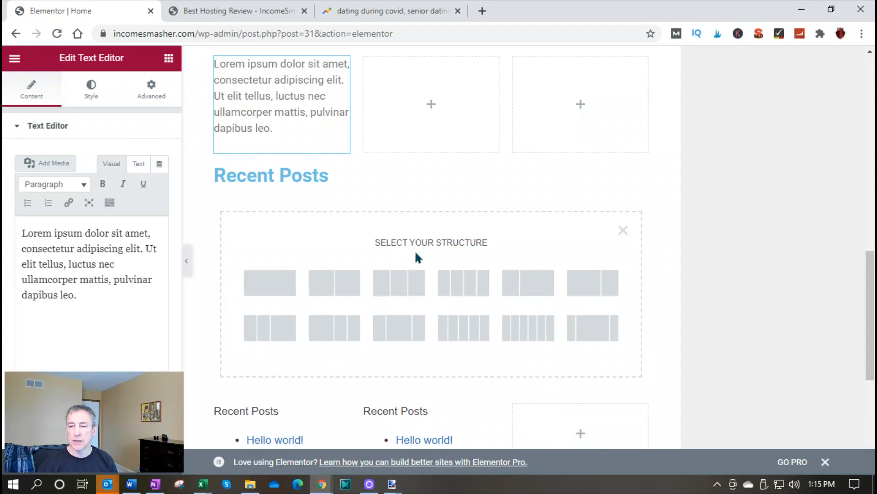
click(388, 288)
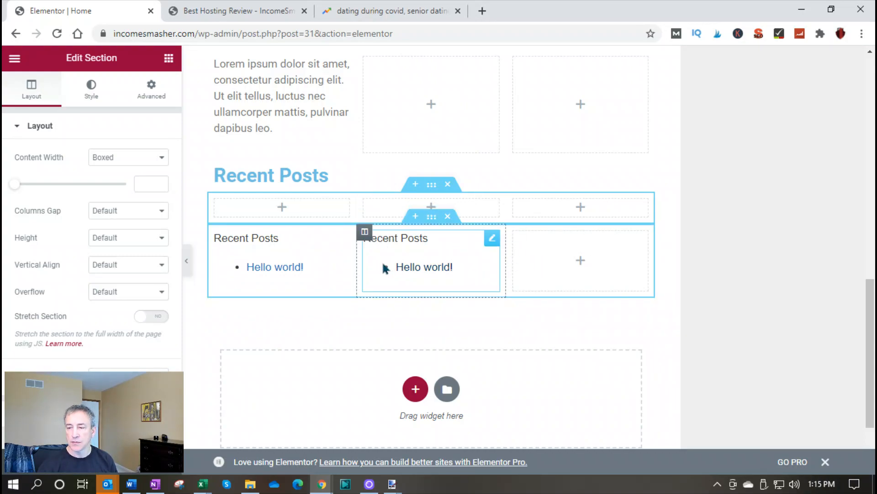
click(448, 217)
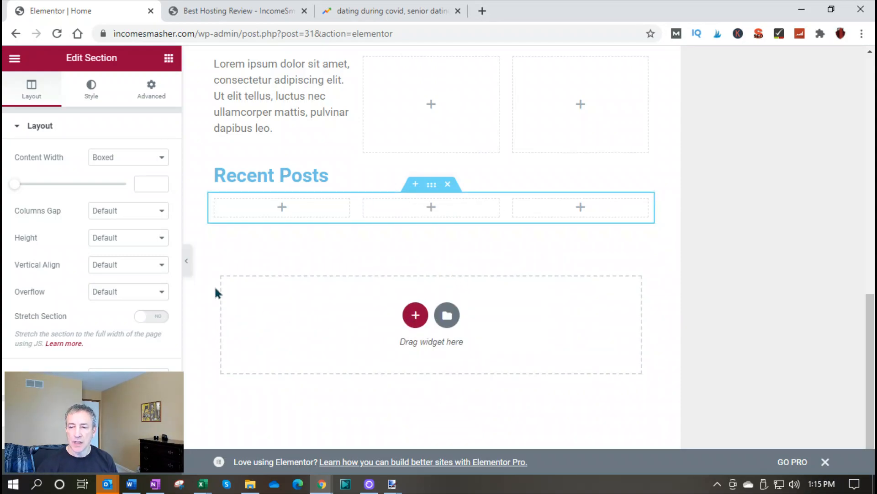
Add a single-column section at the end of the page and place a Video widget in it
click(169, 59)
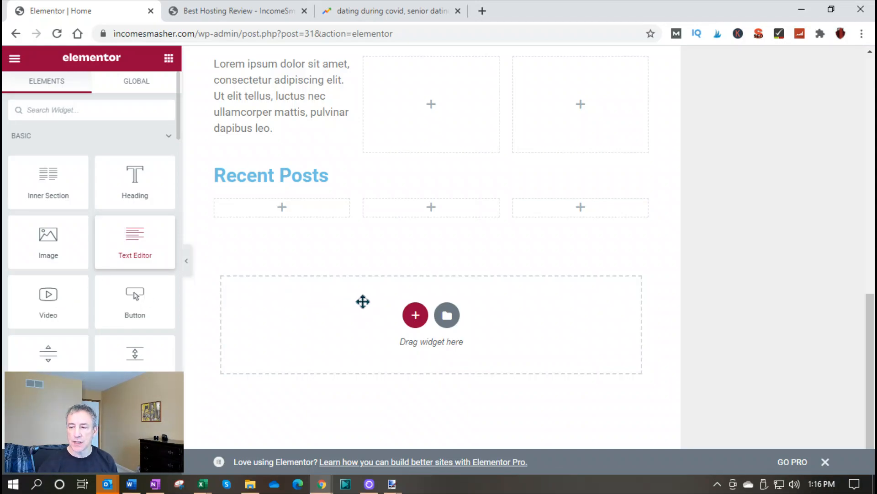
click(413, 314)
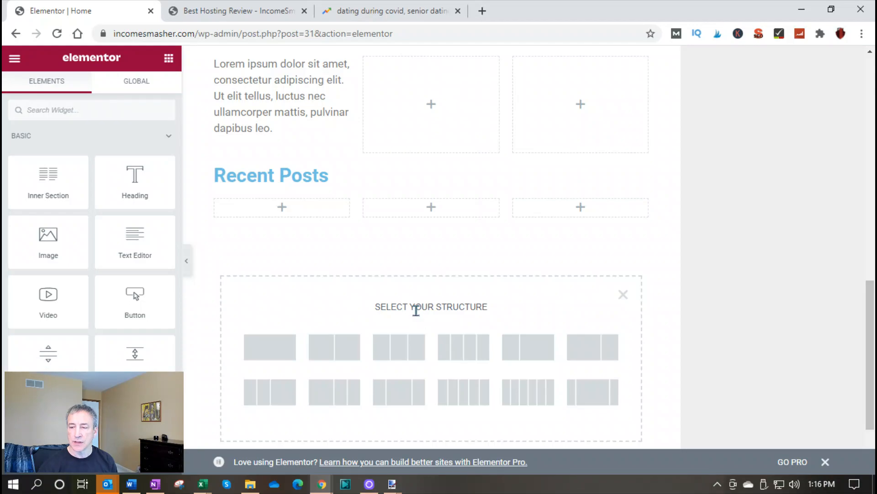
click(268, 352)
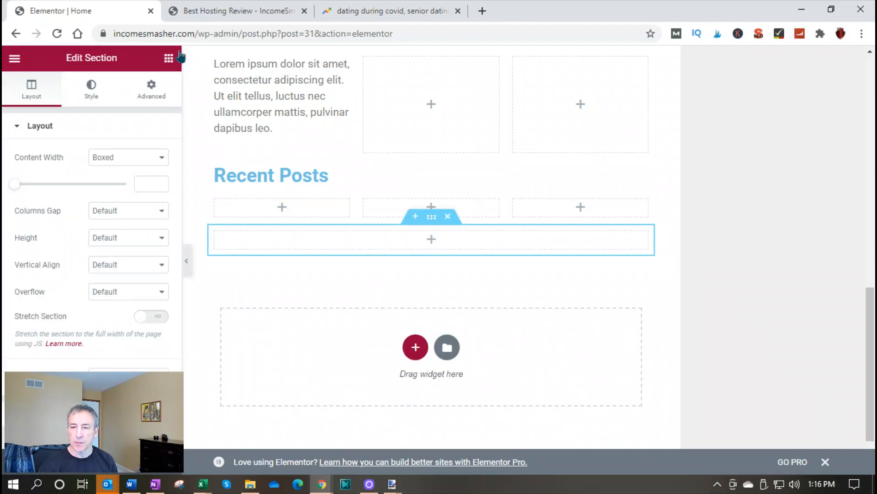
click(169, 59)
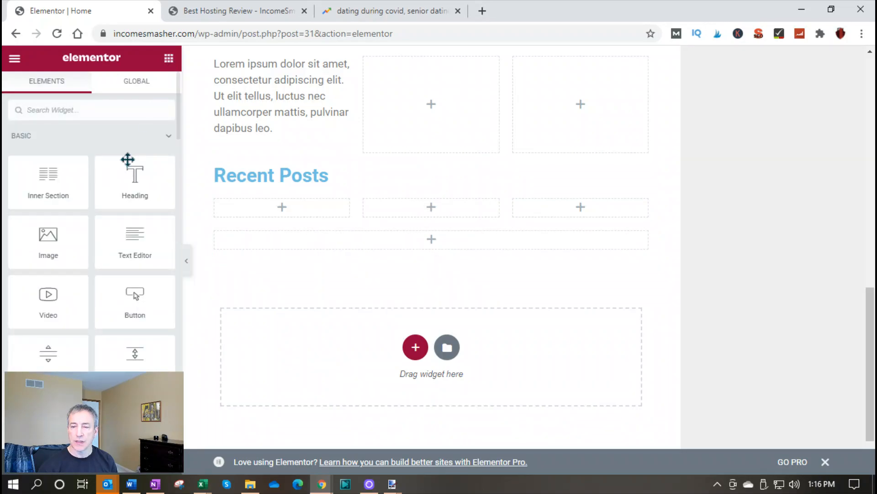
drag(67, 294, 412, 232)
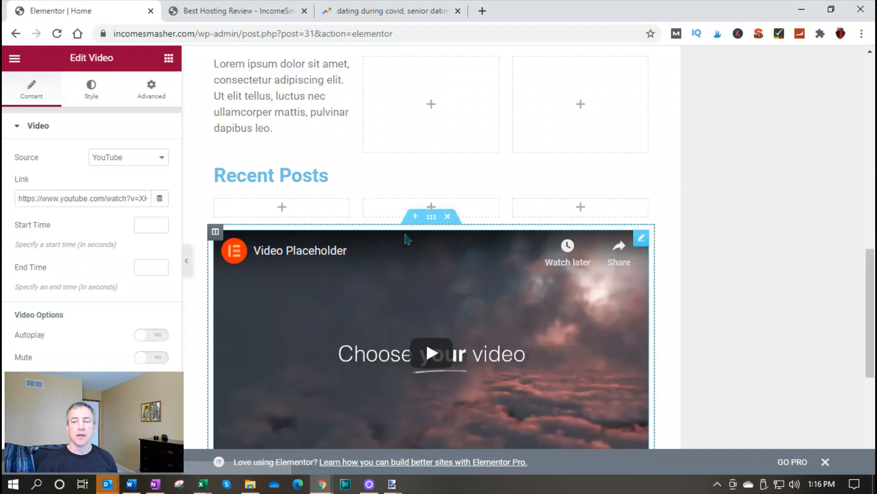
Review the Home page layout from the video placeholder section back up to the site header
scroll(386, 279, down, 2)
scroll(389, 283, down, 1)
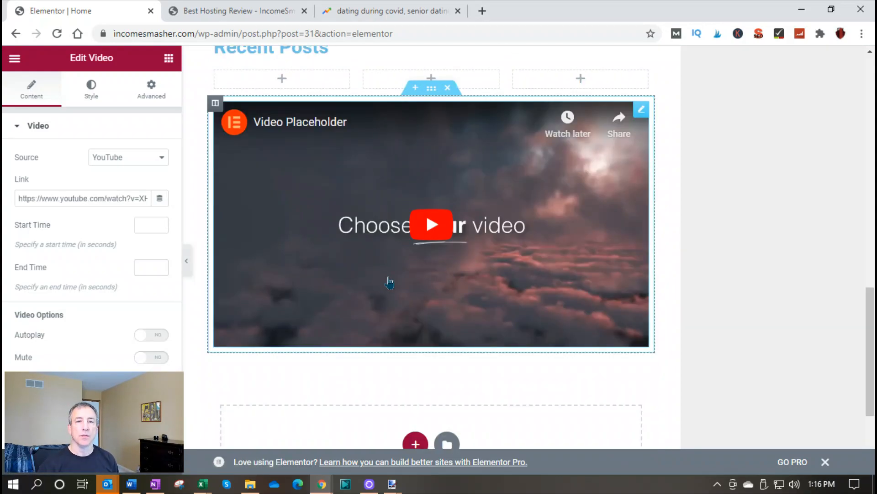
scroll(389, 283, up, 10)
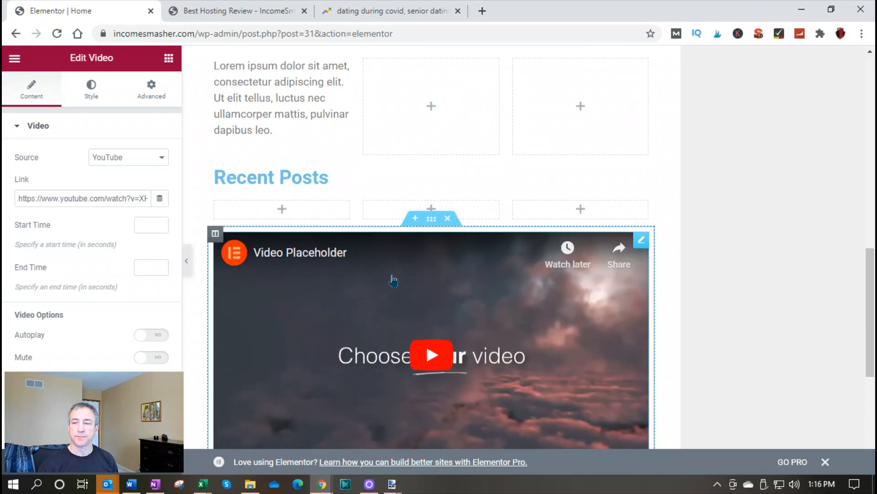
scroll(395, 276, up, 2)
scroll(395, 276, down, 12)
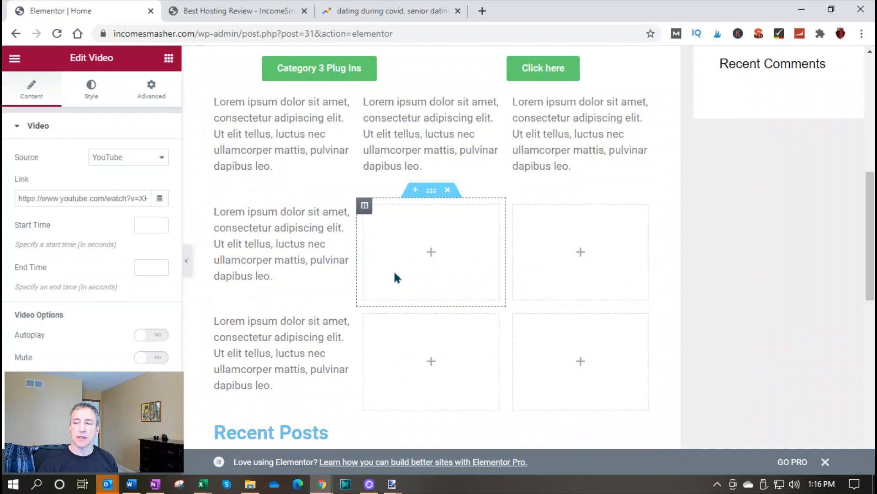
scroll(395, 276, down, 1)
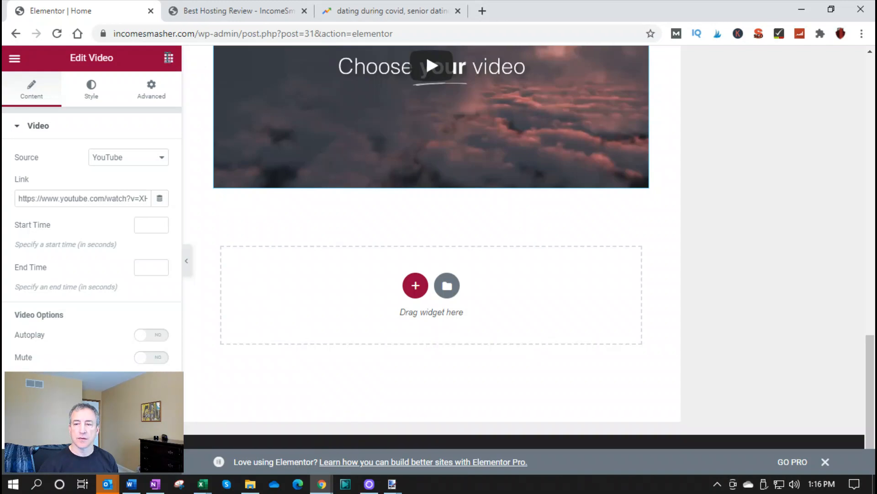
click(169, 61)
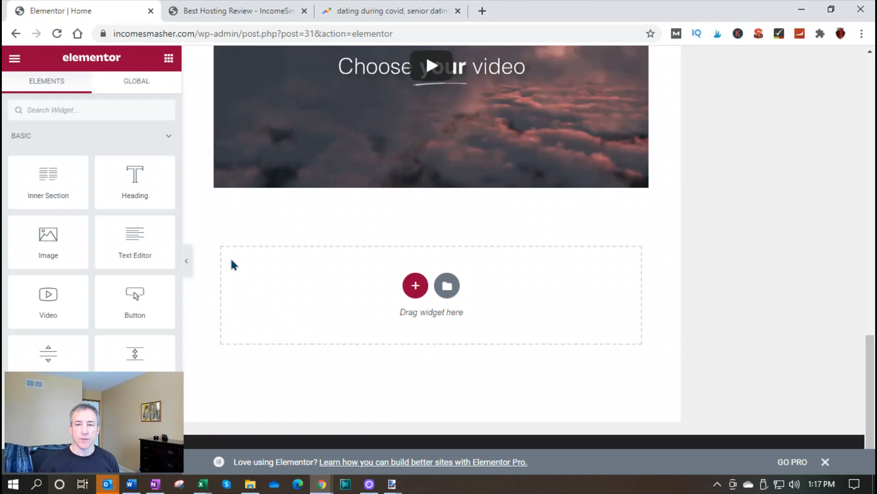
scroll(398, 218, up, 8)
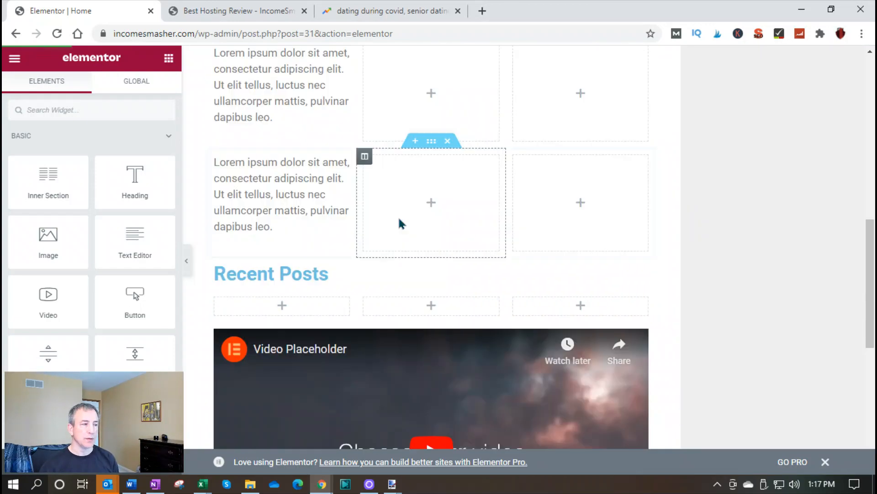
scroll(399, 219, up, 10)
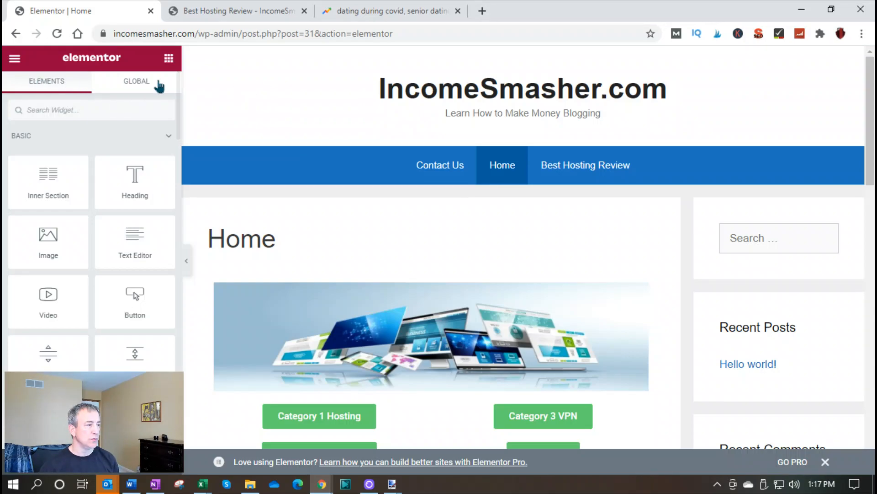
Exit the Home page's Elementor editor to the WordPress dashboard, leaving without saving the changes
click(15, 59)
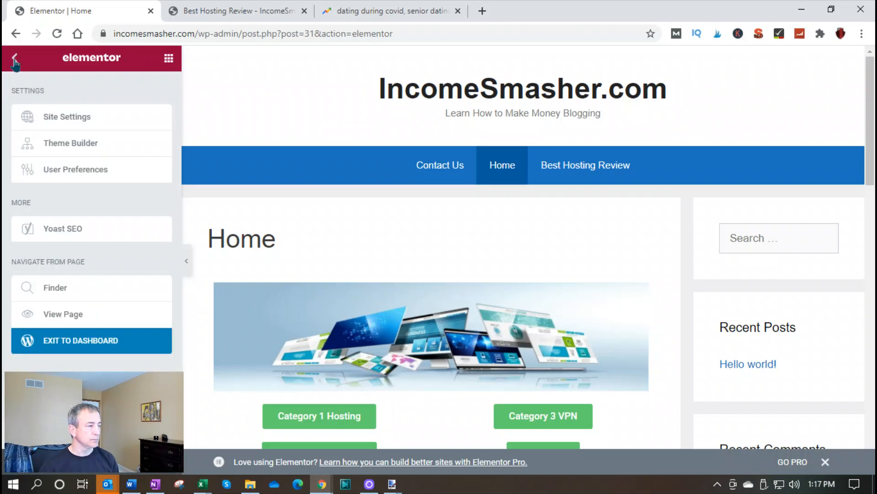
click(89, 333)
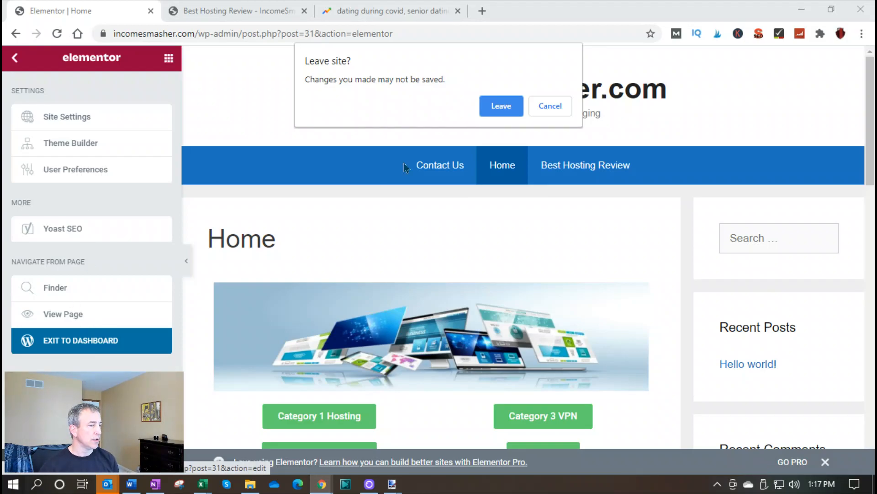
click(501, 106)
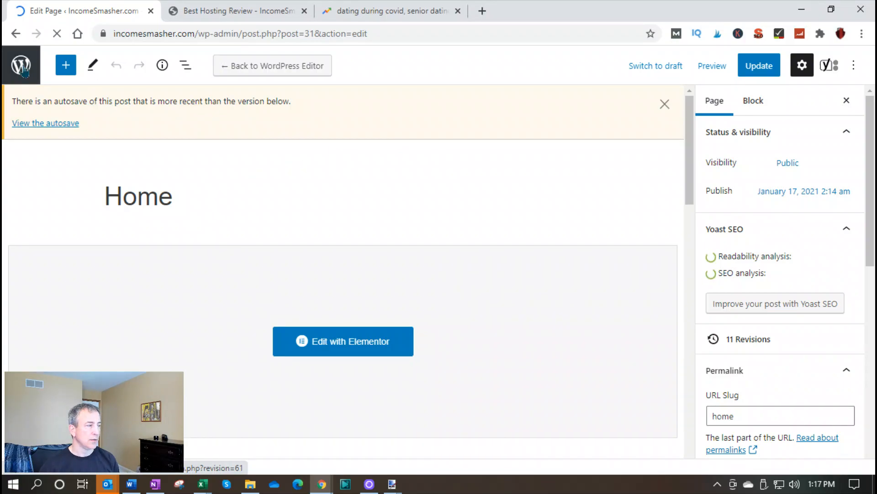
Open the Best Hosting Review page from the list of all pages and edit it with Elementor
click(23, 70)
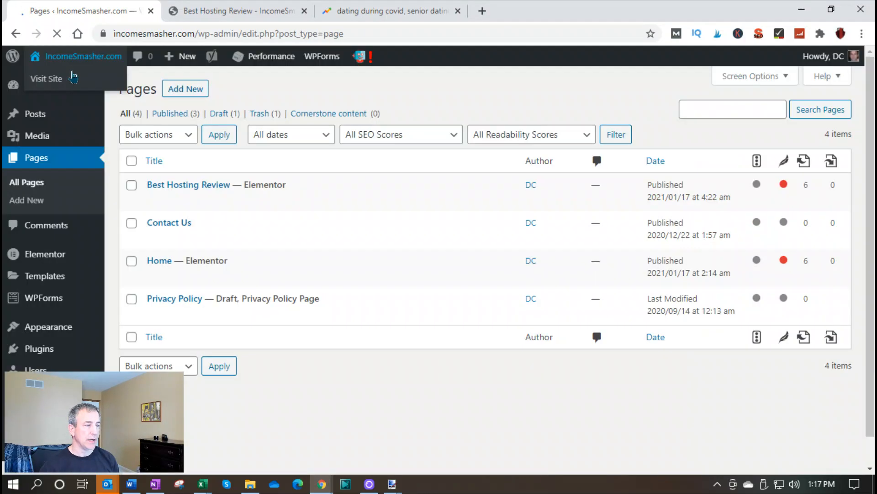
click(155, 201)
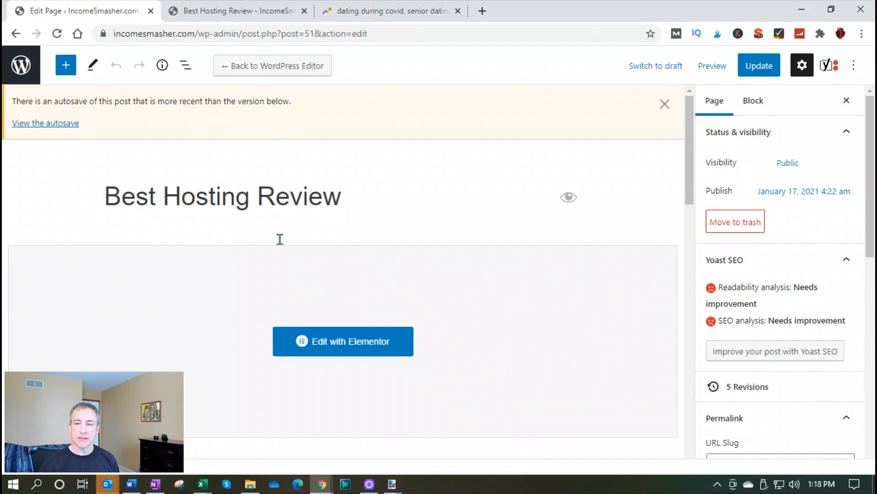
click(343, 341)
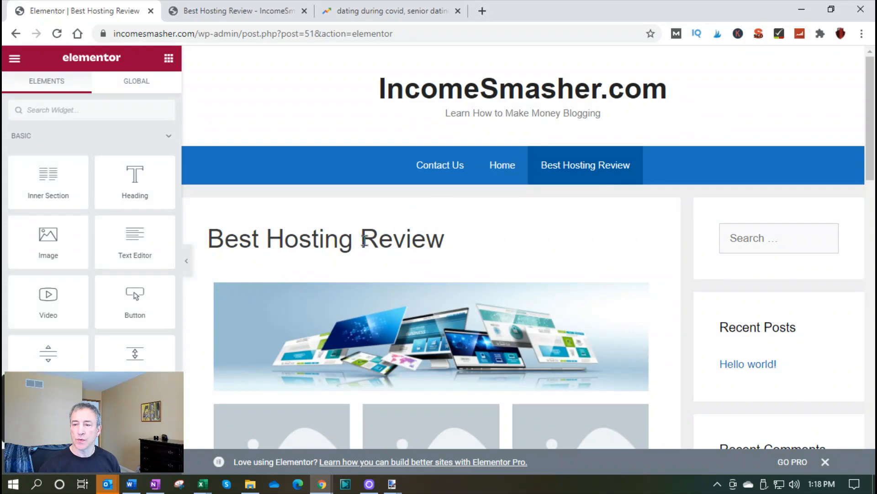
Insert a section with three equal columns between the Lorem ipsum text row and the row of Click here buttons
scroll(364, 240, down, 3)
scroll(368, 254, down, 3)
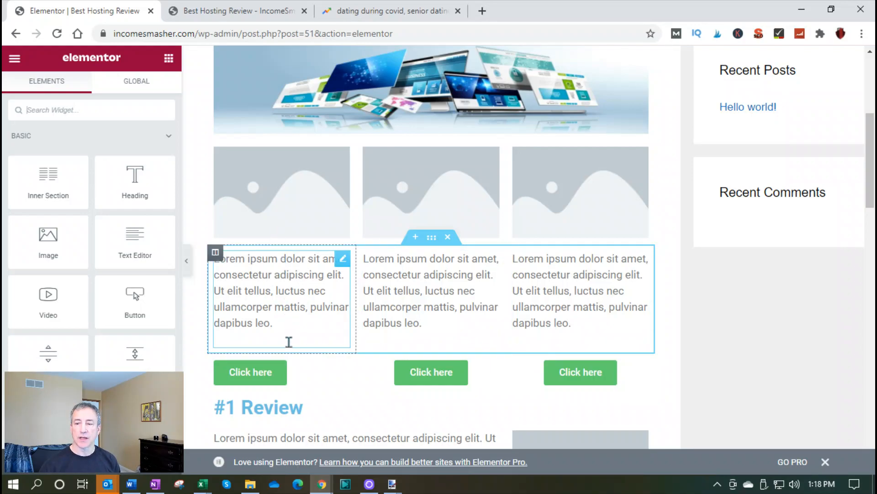
scroll(274, 372, down, 3)
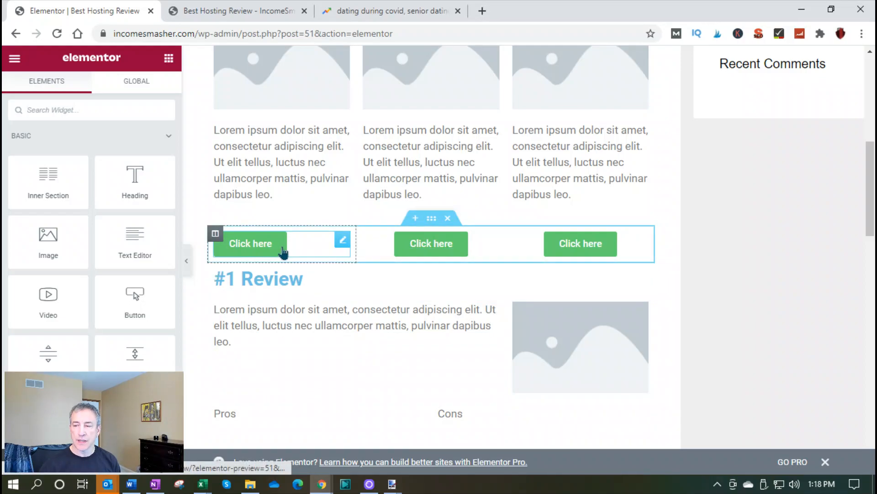
click(415, 219)
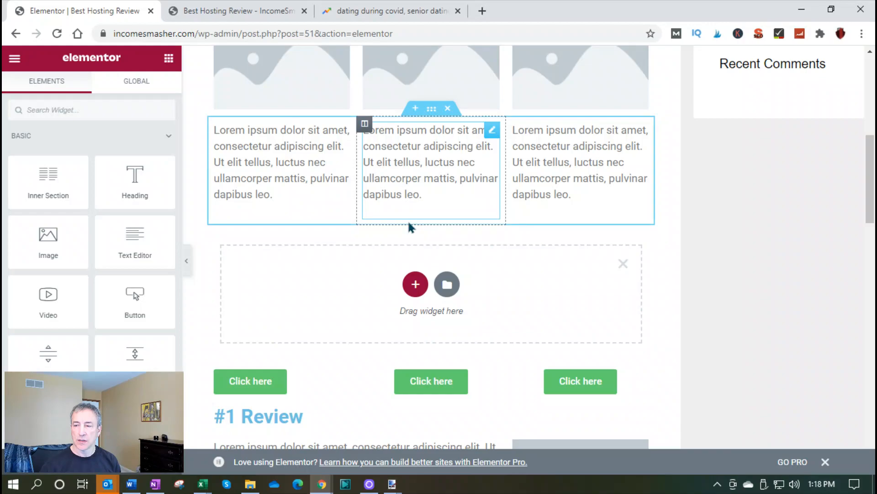
click(415, 291)
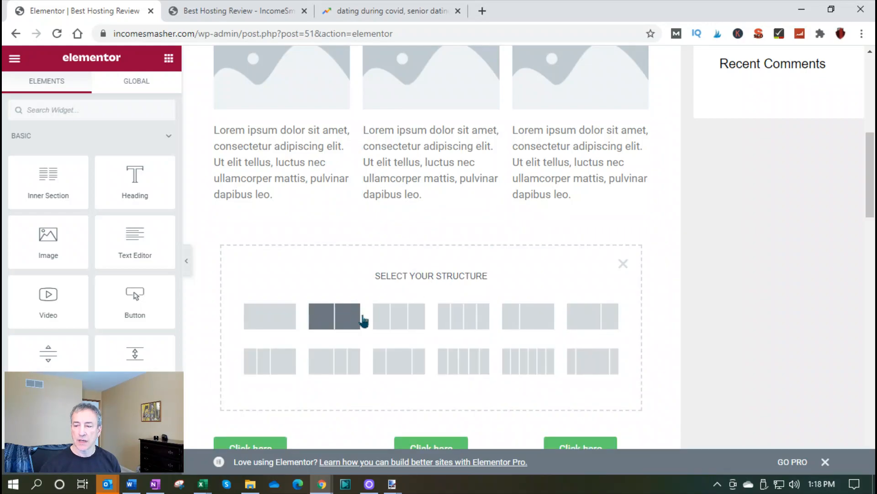
click(412, 329)
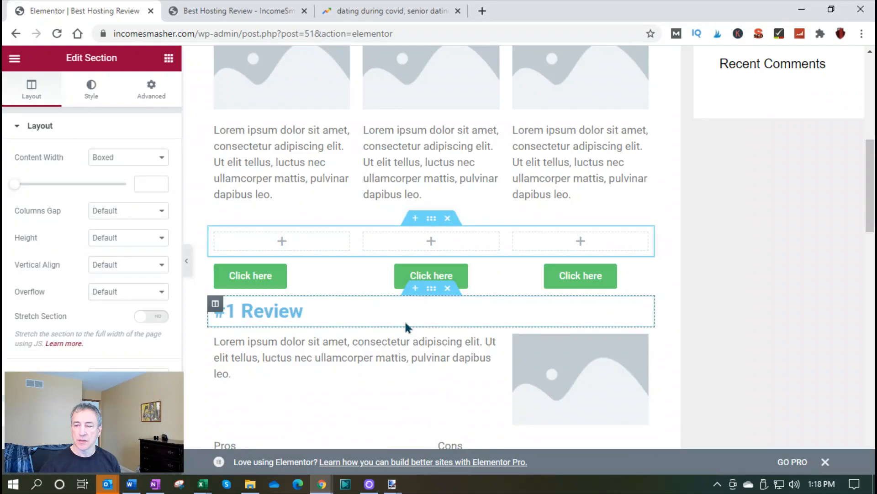
Add a Button widget to the new section's first column and center-align it
click(169, 59)
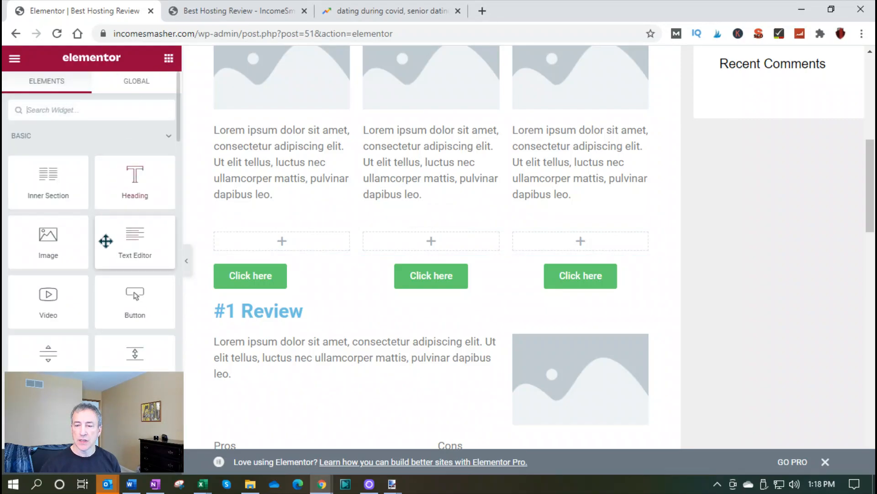
scroll(113, 281, down, 3)
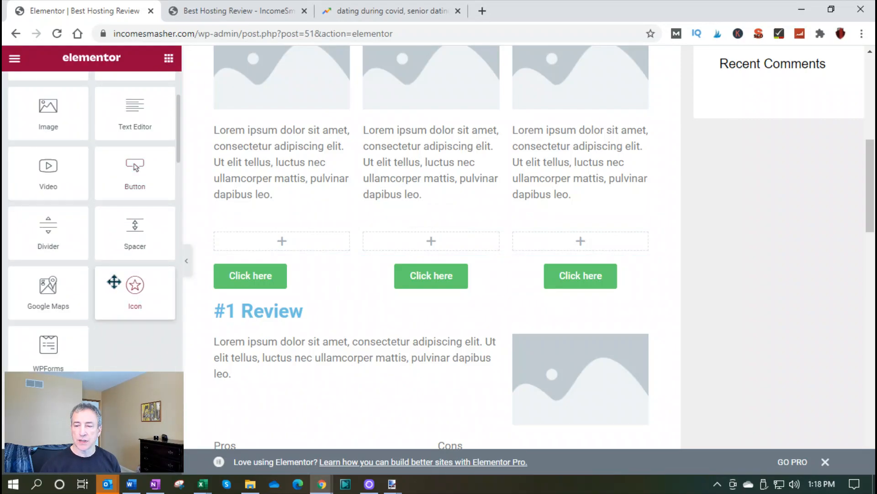
drag(137, 173, 266, 243)
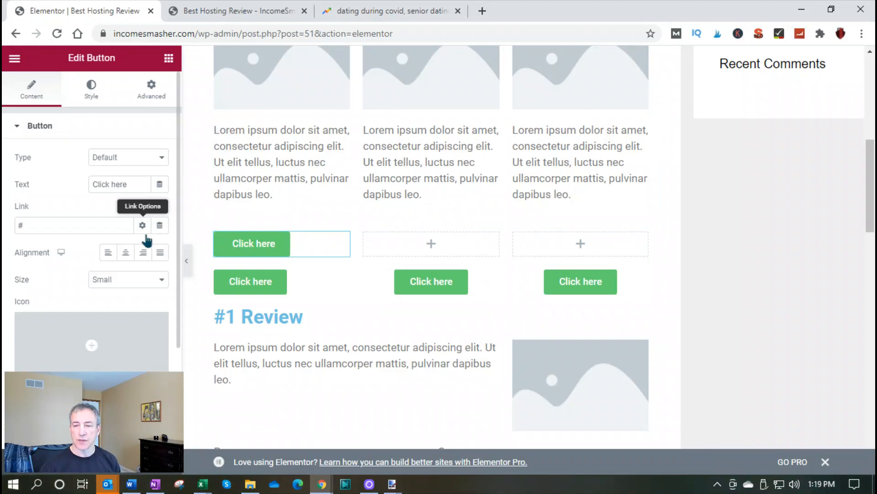
click(125, 253)
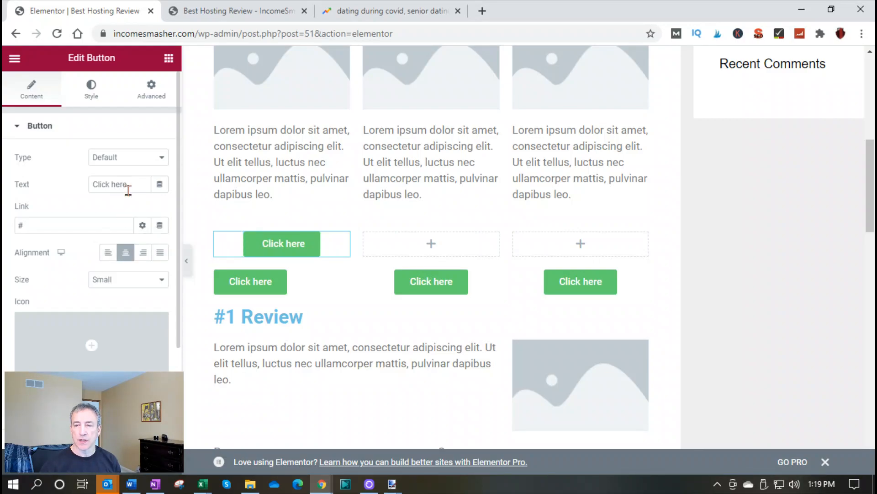
Change the new button's text to "Find Price"
drag(127, 185, 50, 178)
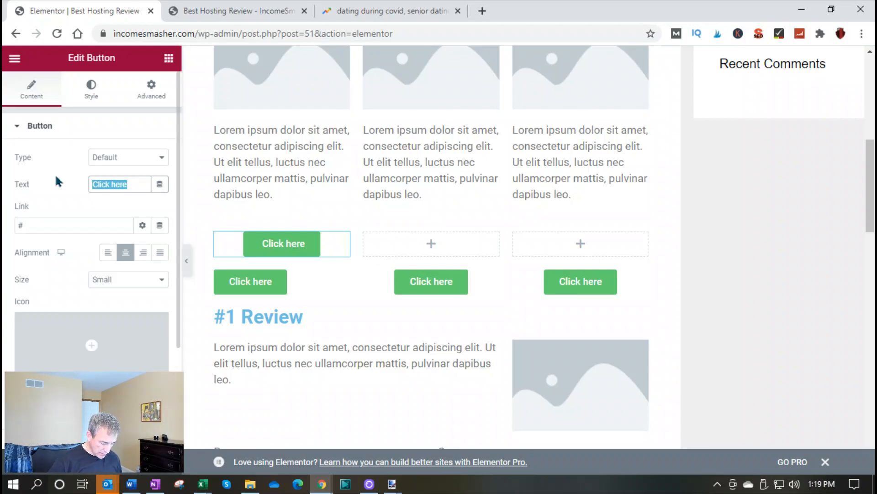
text(Find )
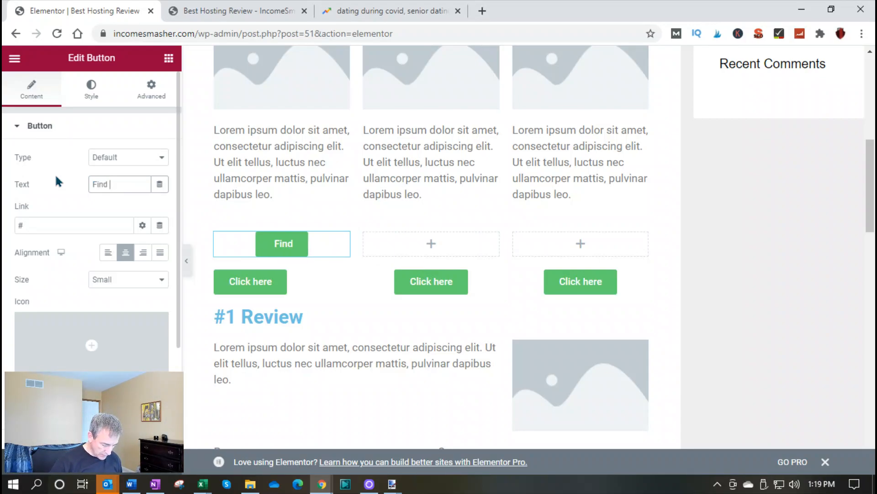
text(Price)
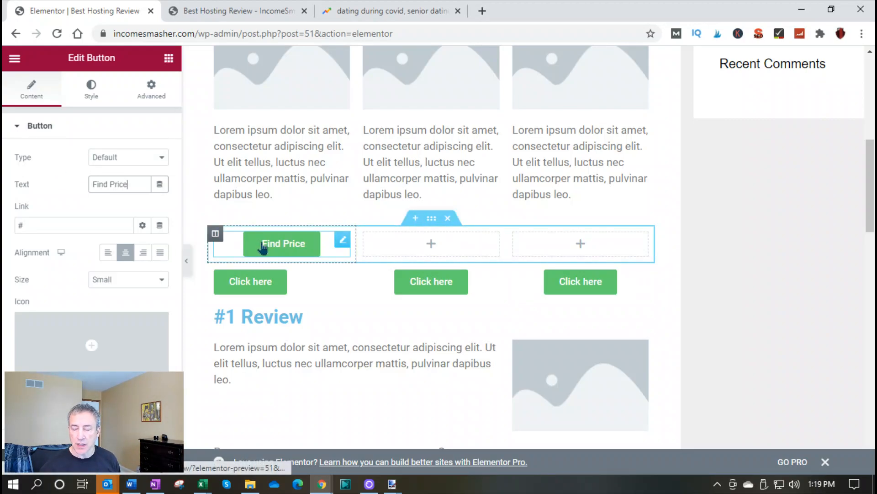
Insert a two-column section with a wide first and narrow second column between the #1 Review text row and the Pros and Cons row
scroll(258, 266, down, 3)
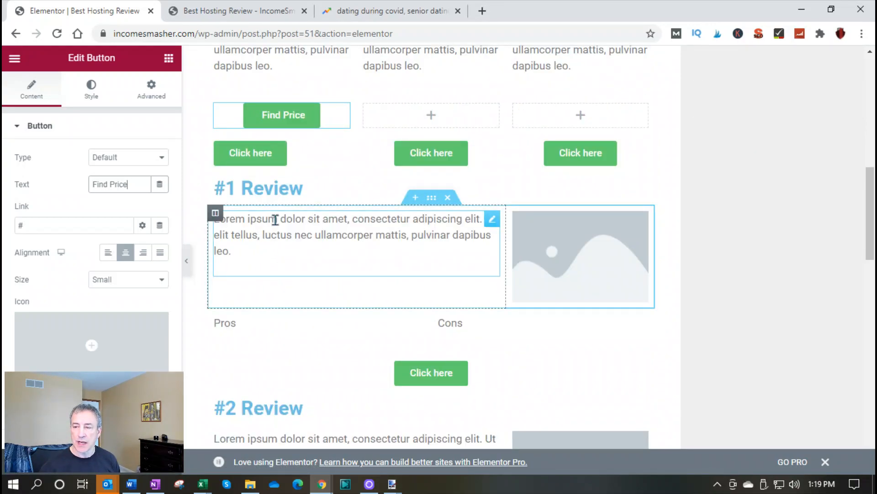
scroll(276, 223, down, 3)
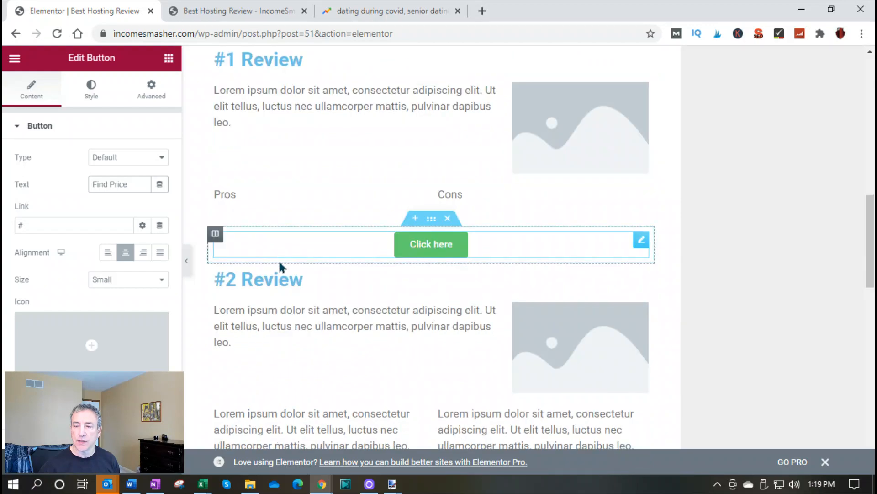
scroll(298, 246, up, 3)
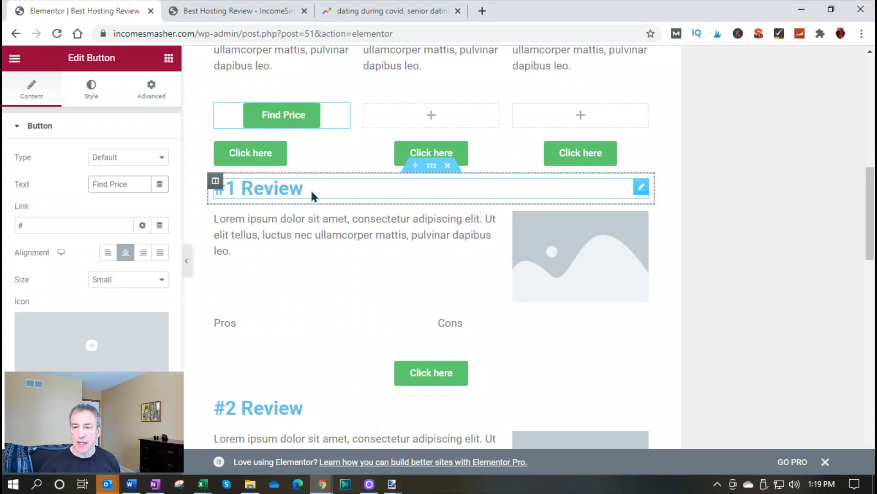
click(168, 58)
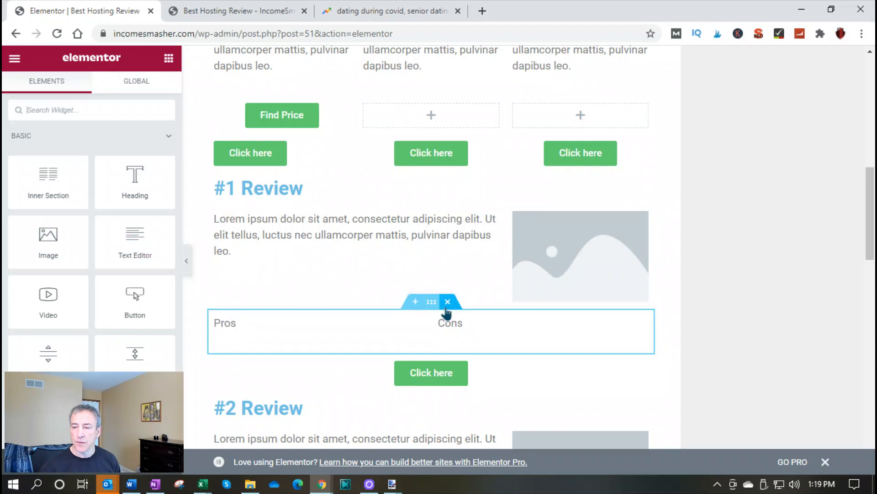
click(416, 303)
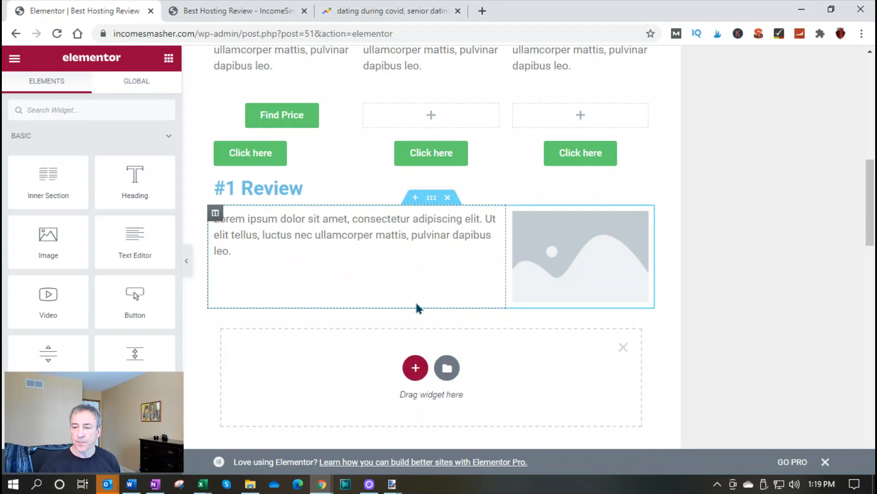
click(416, 368)
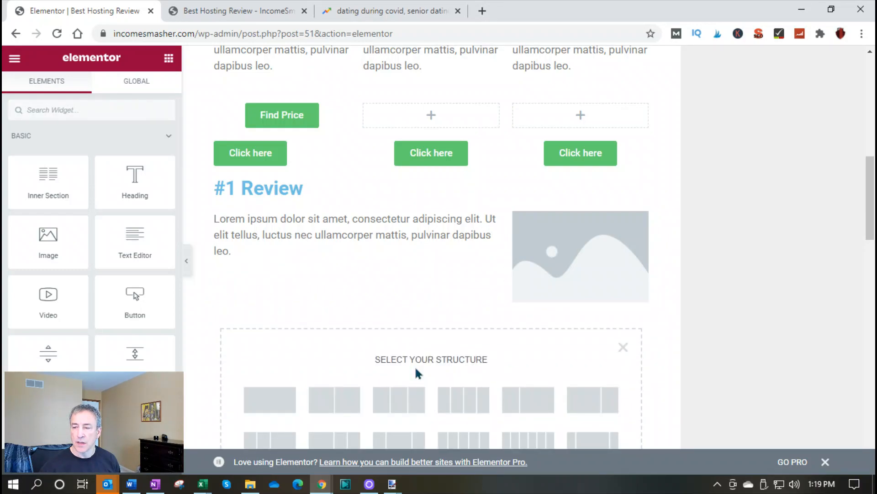
click(575, 400)
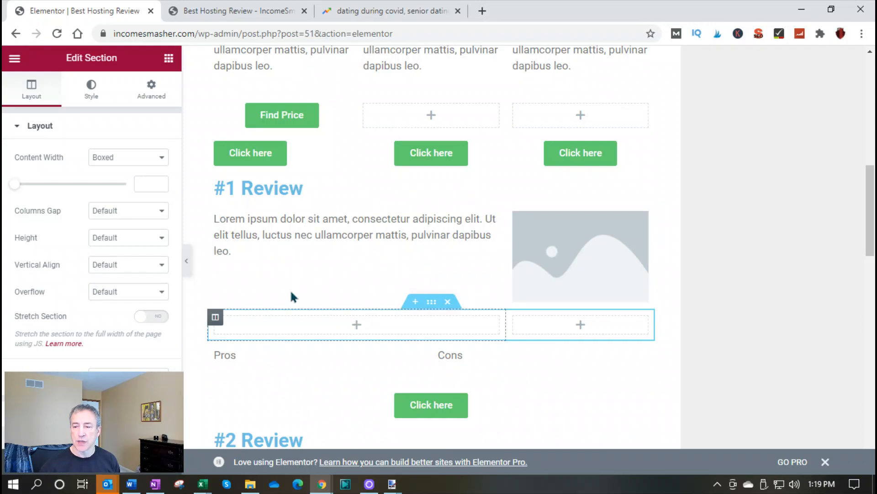
Add a Text Editor widget to the new section's wide column and an Image widget to its narrow column
click(169, 58)
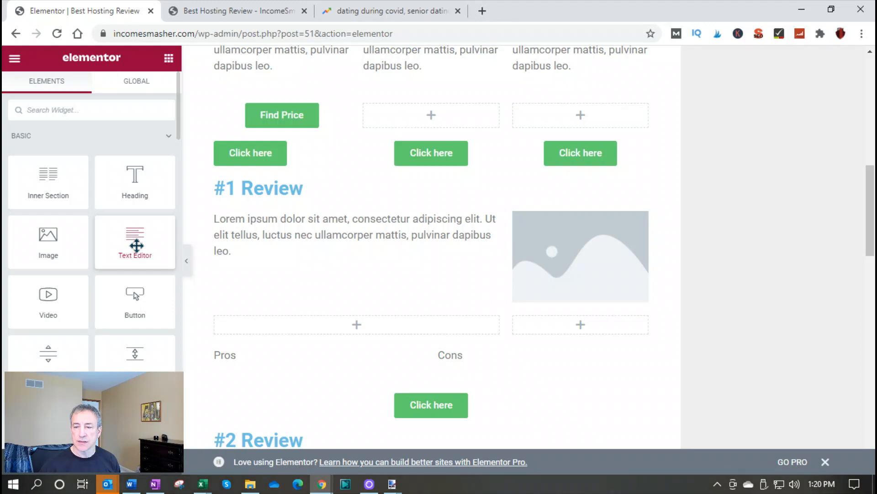
drag(137, 245, 260, 324)
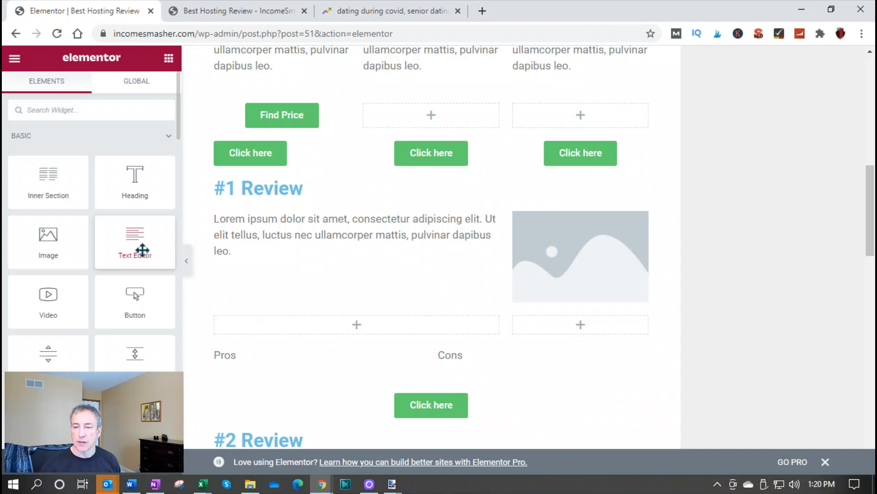
drag(266, 322, 278, 335)
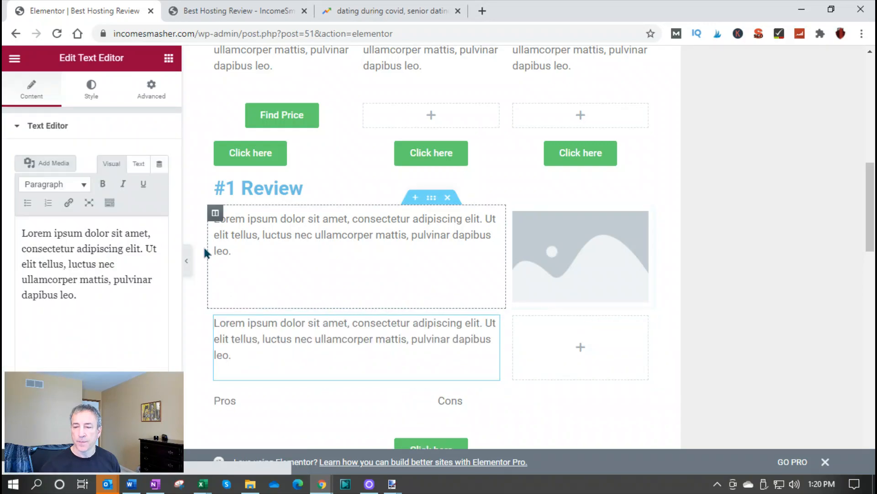
click(168, 60)
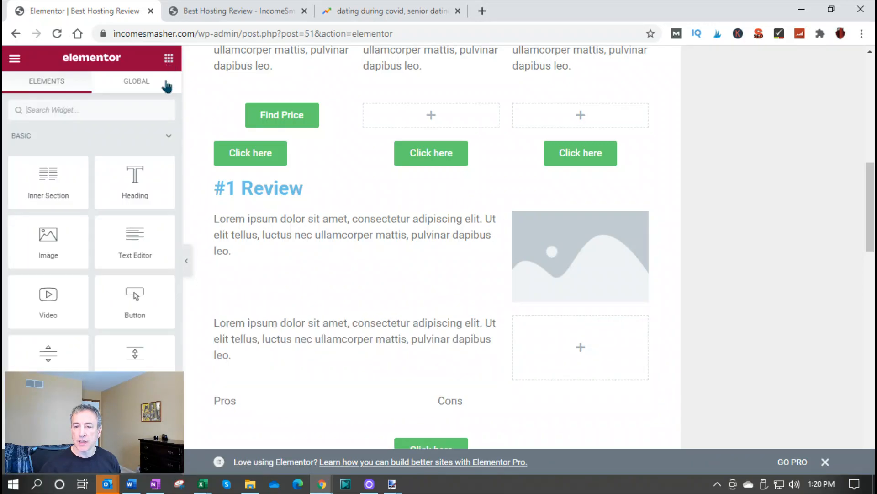
drag(57, 245, 570, 353)
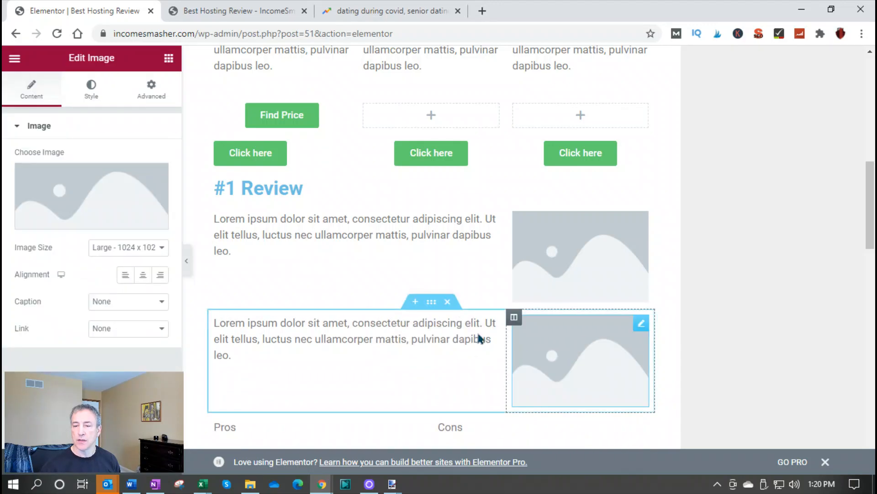
Set the new Image widget's picture to cropped-Best-Bodyboards-300.jpg from the media library
click(74, 202)
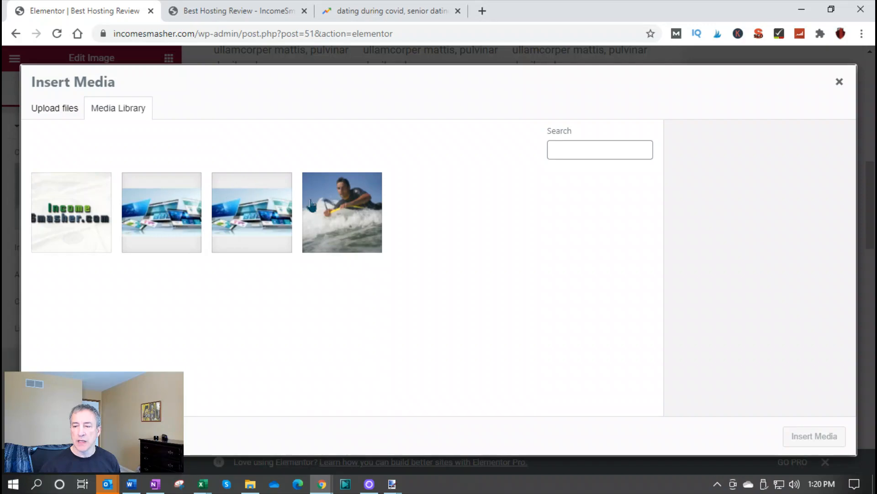
click(347, 221)
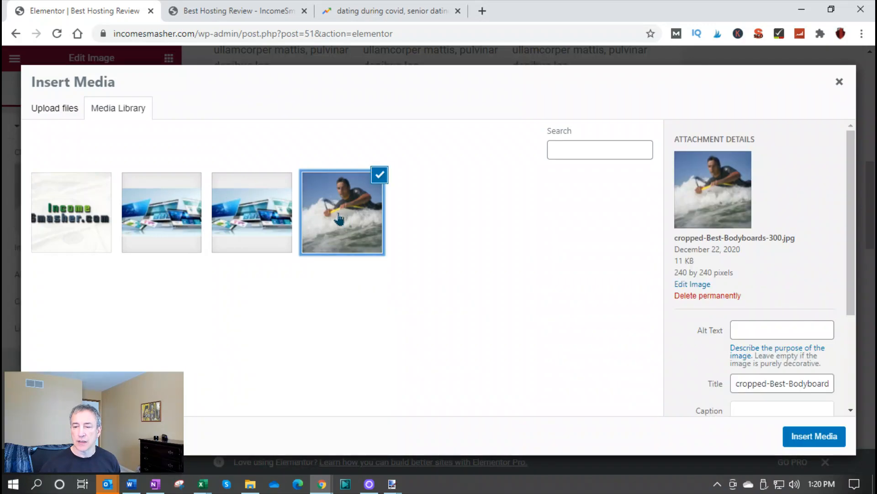
click(808, 437)
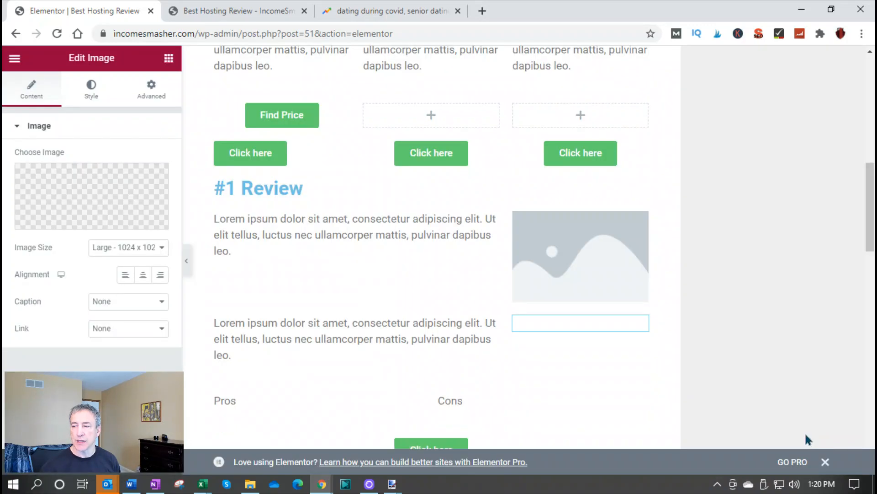
scroll(676, 387, down, 3)
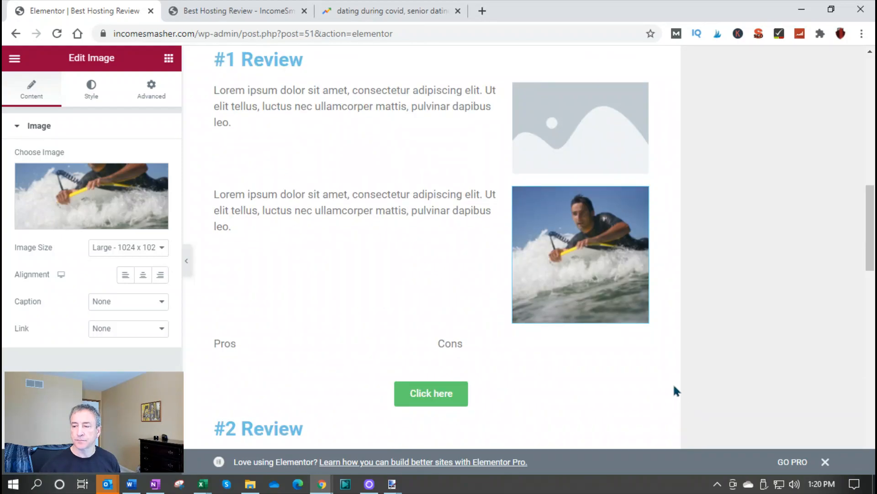
Review the page layout from the Pros and Cons row through the #2 Review, Conclusion and Comments sections and back to the header
scroll(666, 387, down, 3)
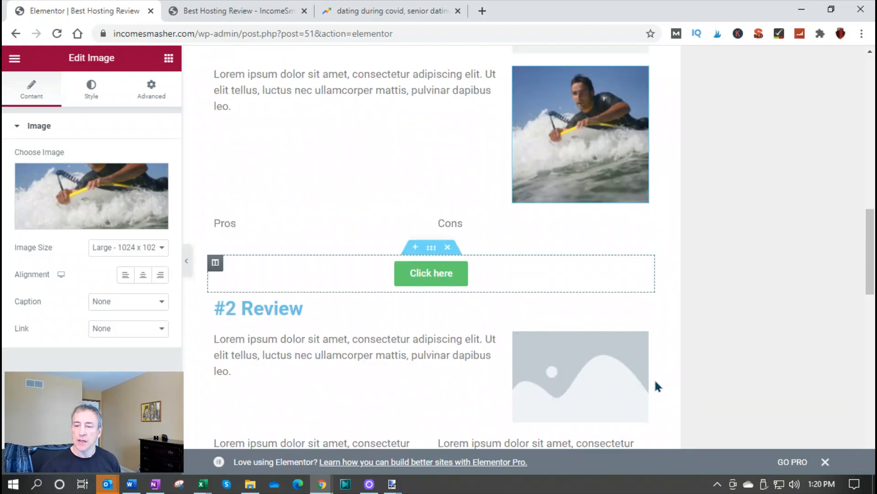
click(332, 224)
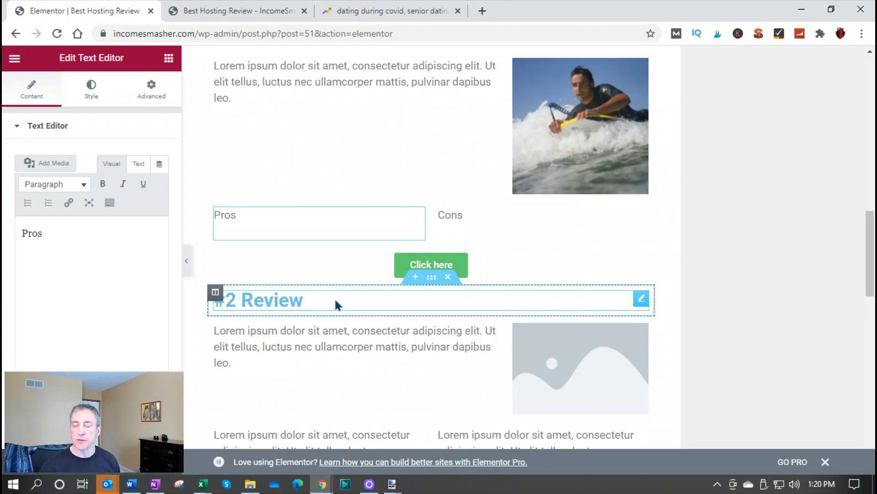
scroll(335, 304, down, 12)
scroll(512, 343, up, 3)
scroll(511, 343, up, 3)
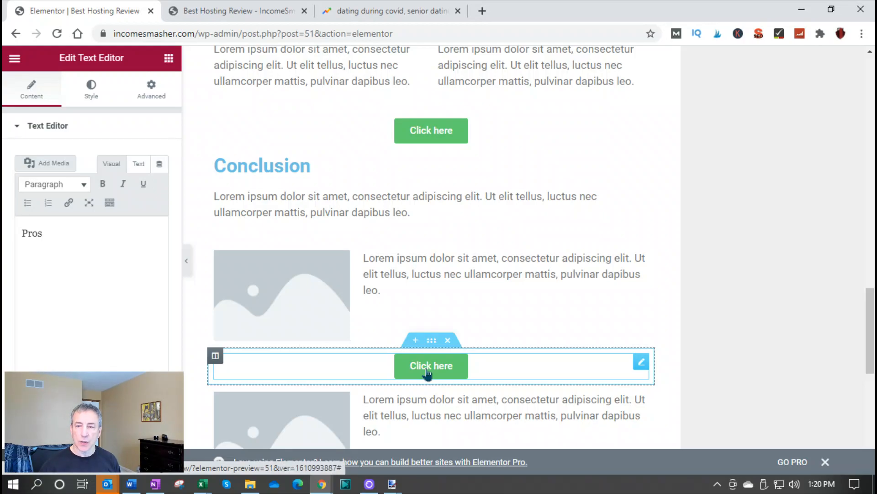
scroll(427, 372, down, 3)
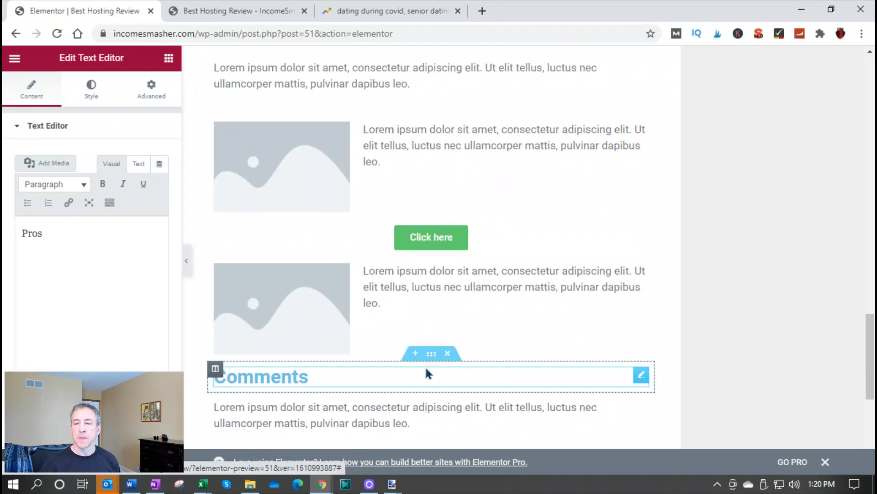
scroll(419, 348, down, 3)
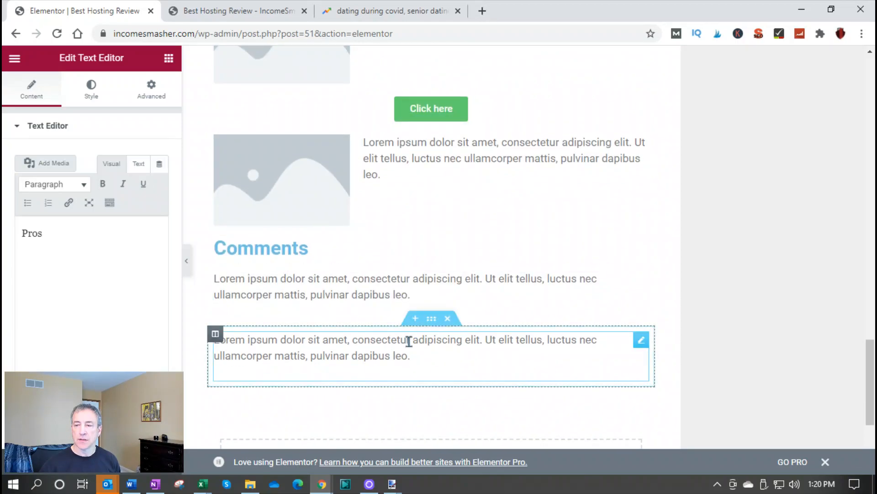
scroll(409, 339, up, 6)
scroll(410, 343, up, 15)
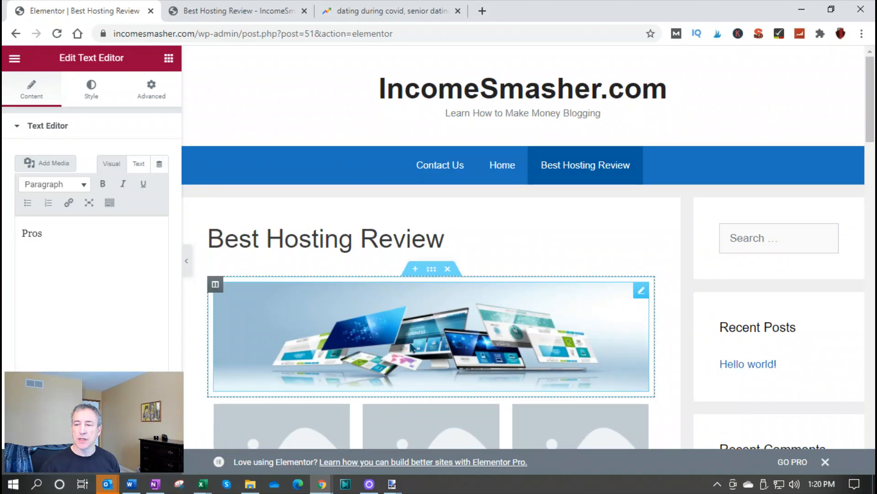
scroll(411, 346, down, 15)
scroll(408, 339, down, 8)
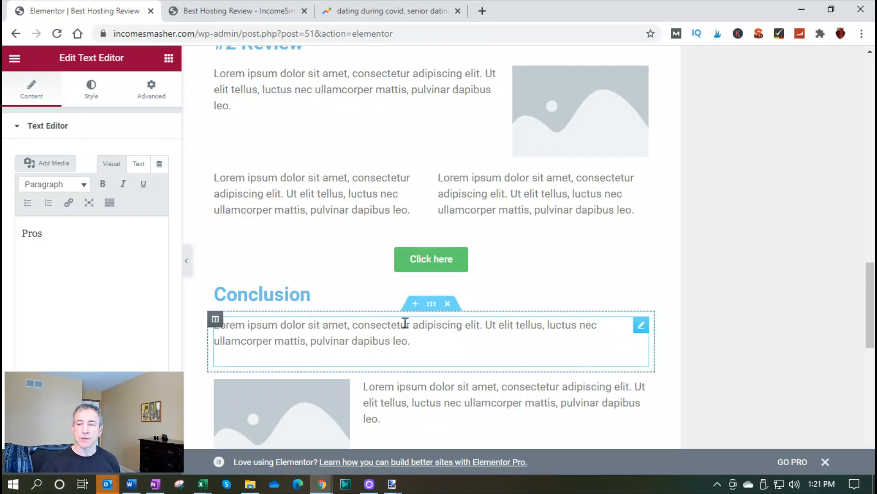
scroll(413, 355, down, 3)
scroll(414, 352, down, 3)
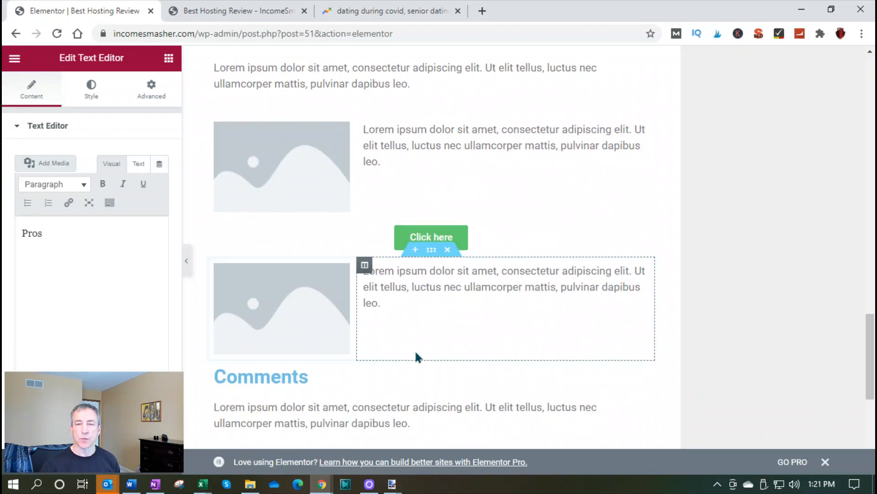
scroll(415, 349, down, 3)
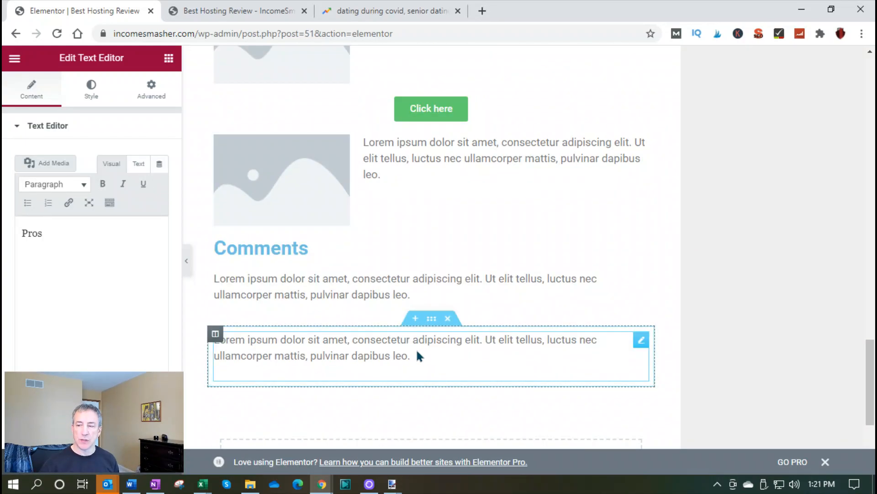
scroll(417, 354, down, 4)
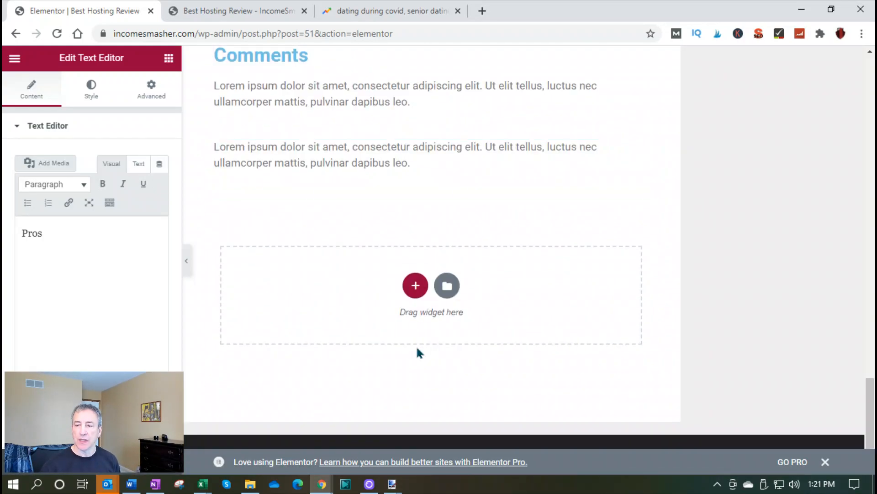
scroll(413, 352, up, 15)
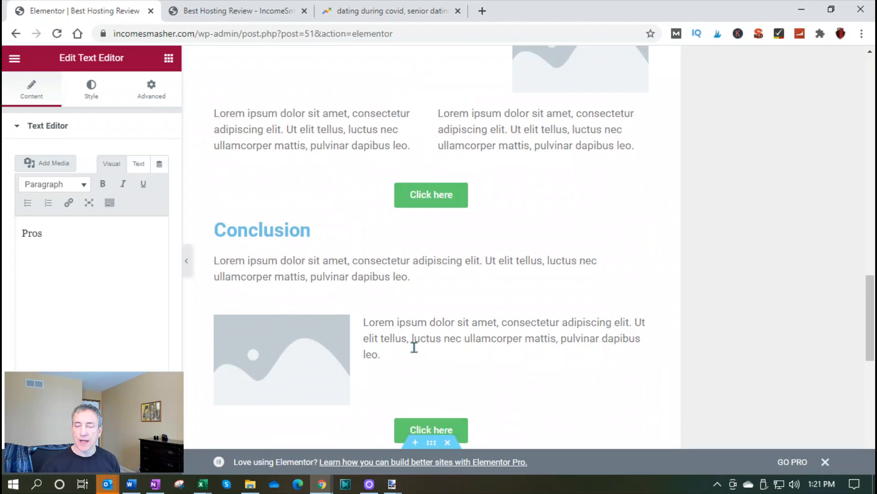
scroll(413, 343, up, 10)
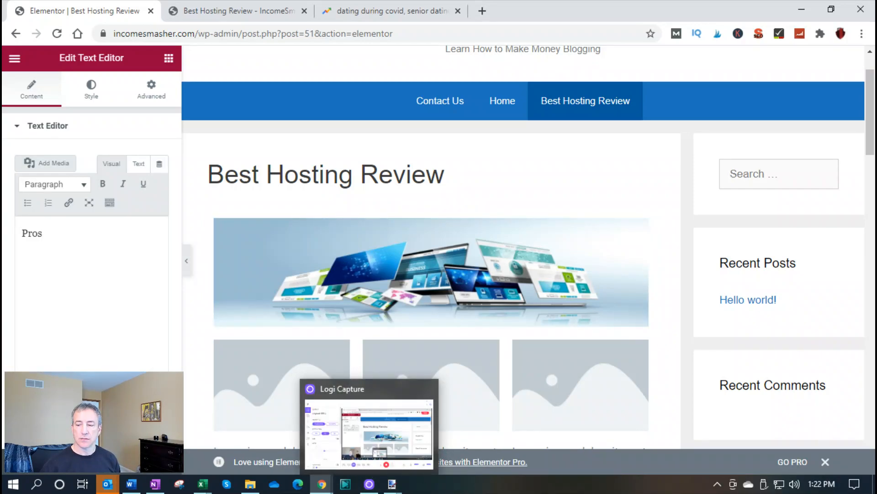
mouse_move(389, 487)
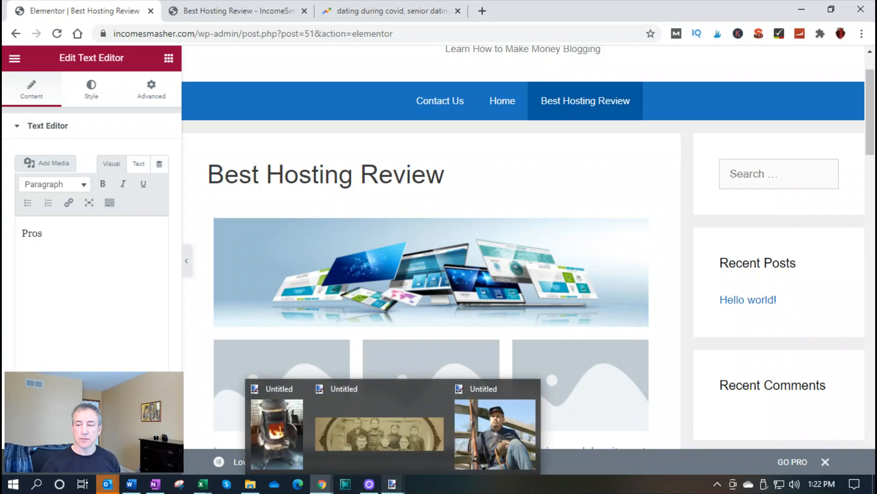